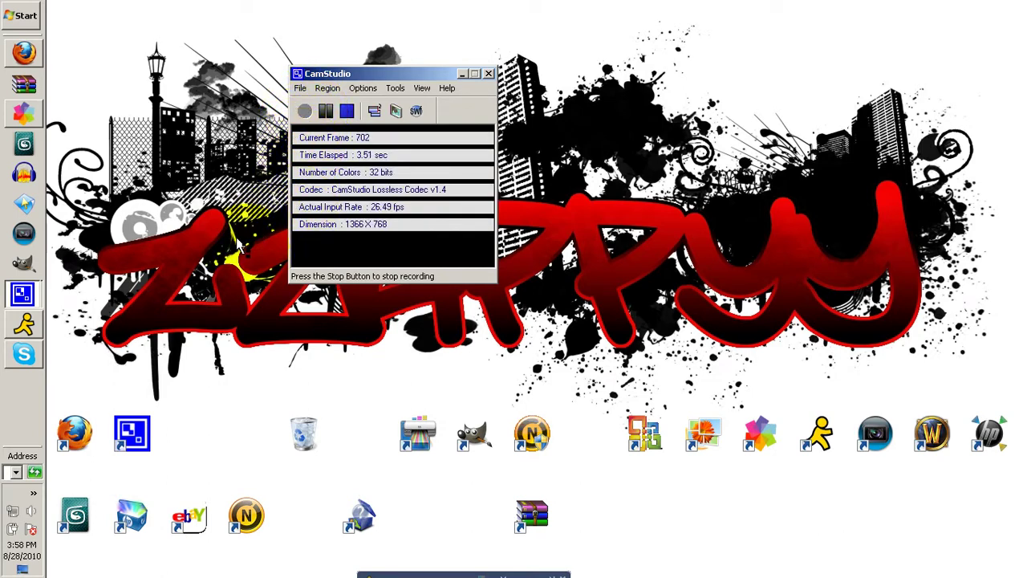
Step: Open Pinnacle Studio HD briefly, then switch back to the YouTube channel browser window
click(24, 113)
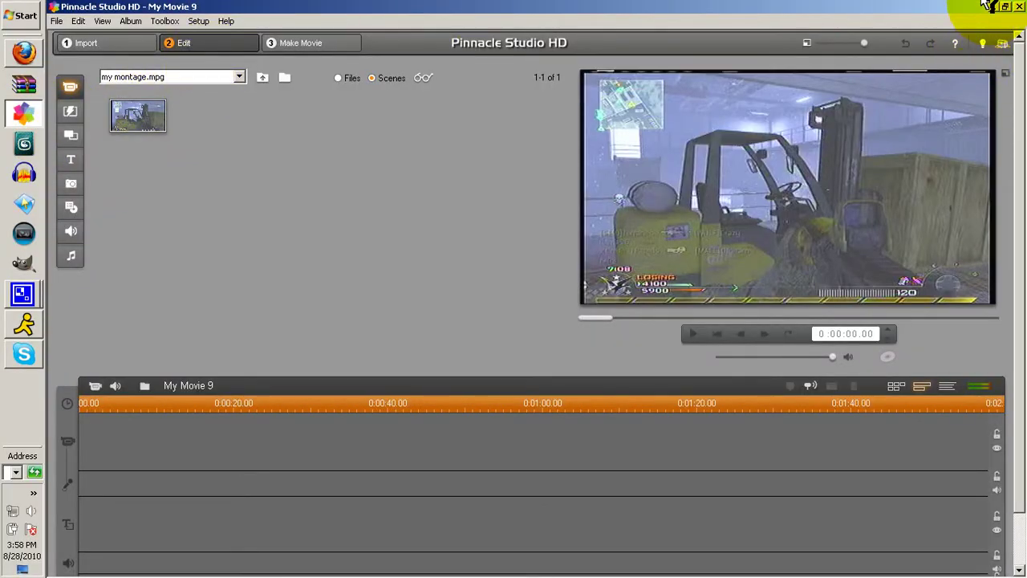
click(990, 6)
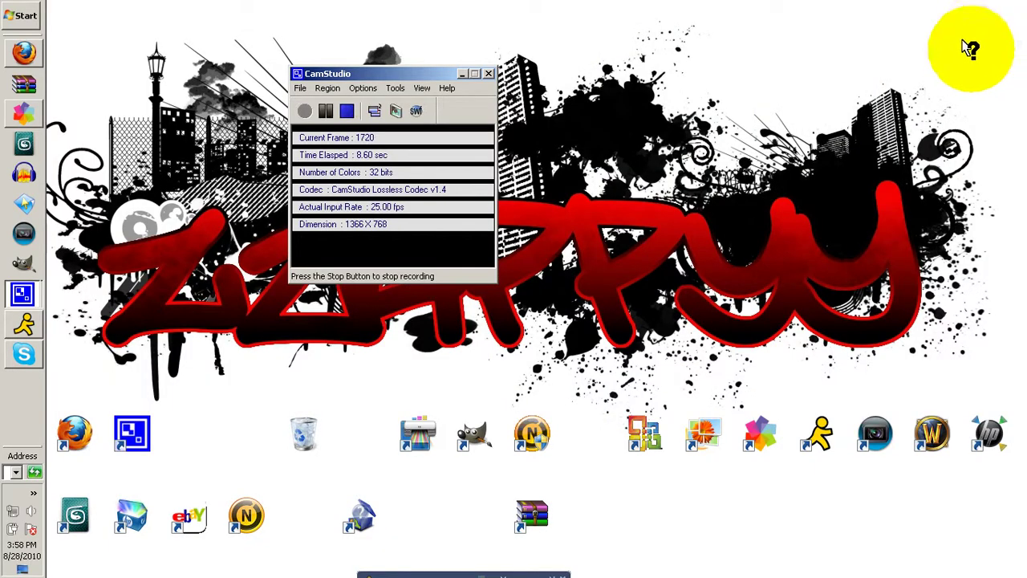
click(21, 48)
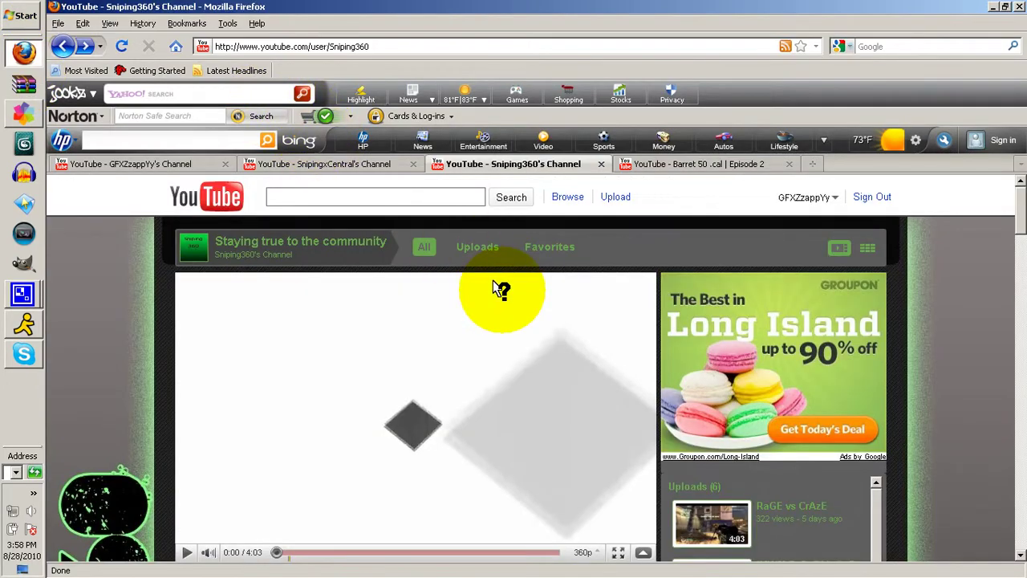
Step: View the signed-in user's own YouTube channel page and scroll through it
click(168, 164)
scroll(766, 313, down, 10)
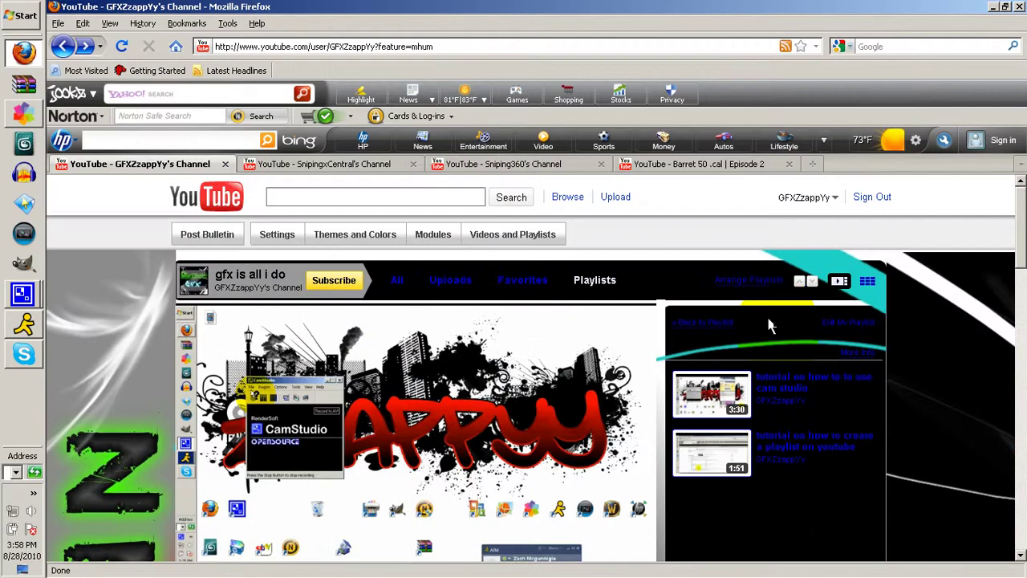
scroll(712, 327, down, 10)
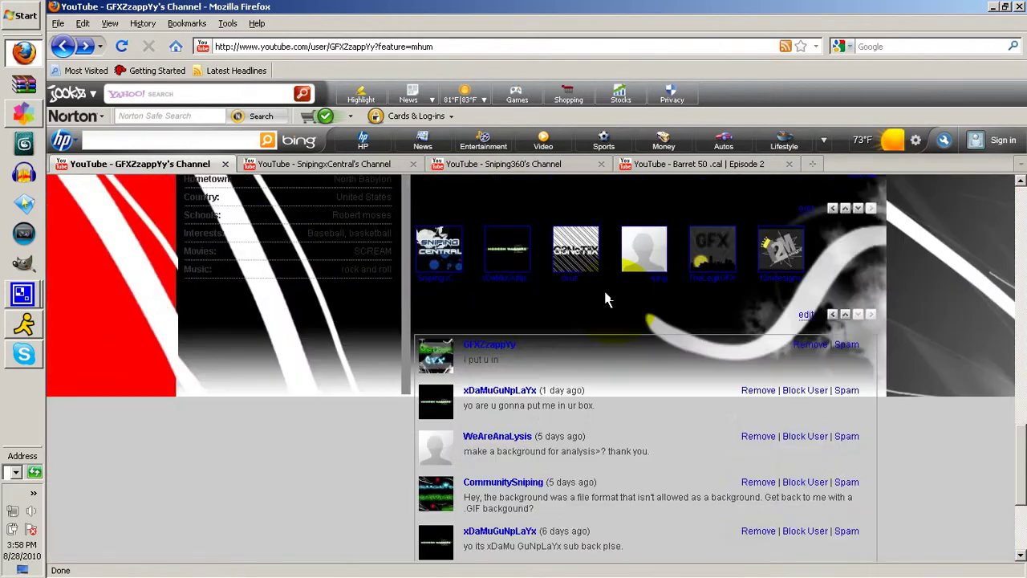
scroll(606, 299, up, 10)
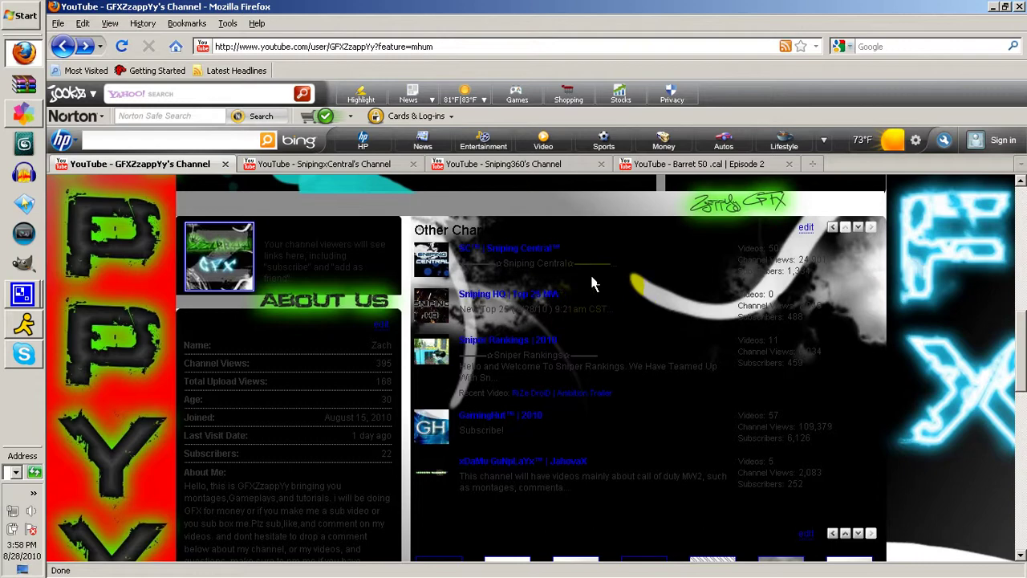
scroll(590, 272, up, 10)
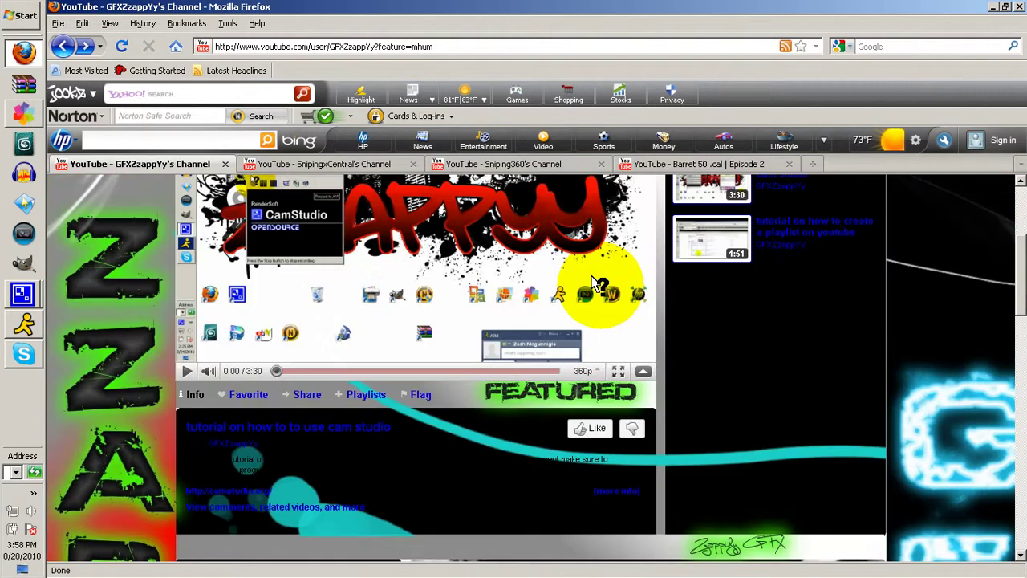
Step: Return to the sniping team channel page and scroll down through it
click(505, 165)
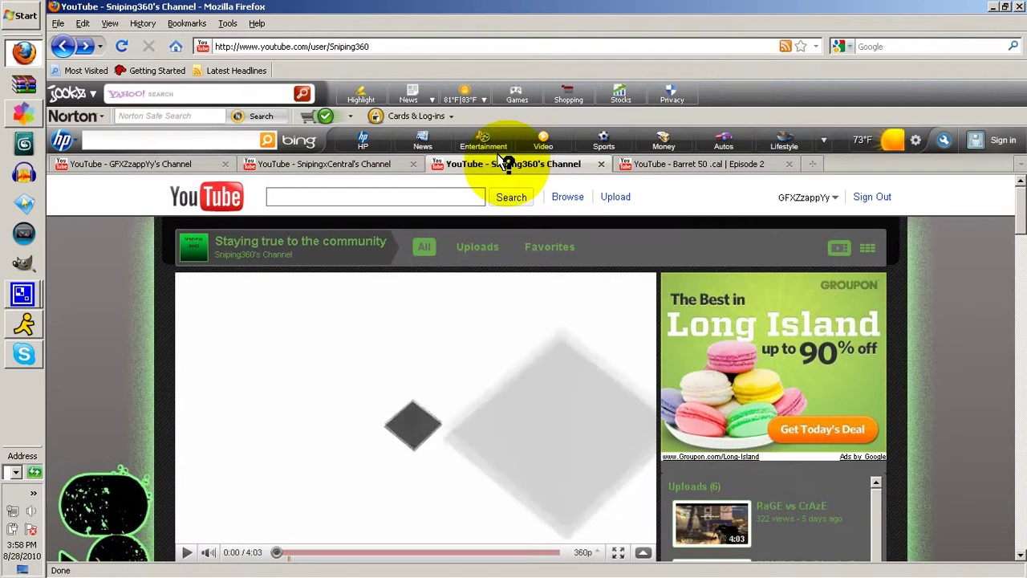
scroll(843, 283, down, 3)
scroll(843, 283, down, 12)
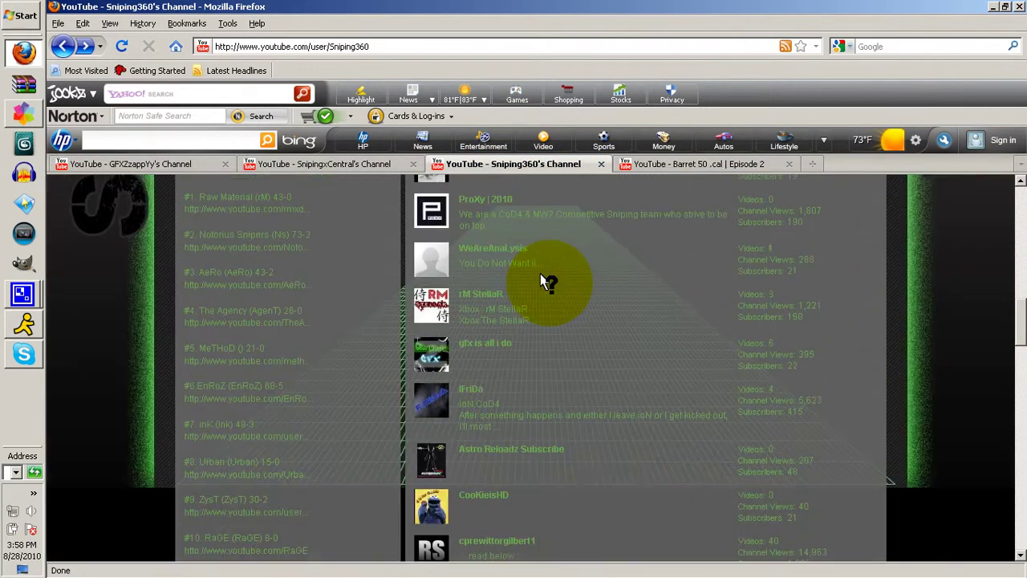
scroll(518, 345, up, 9)
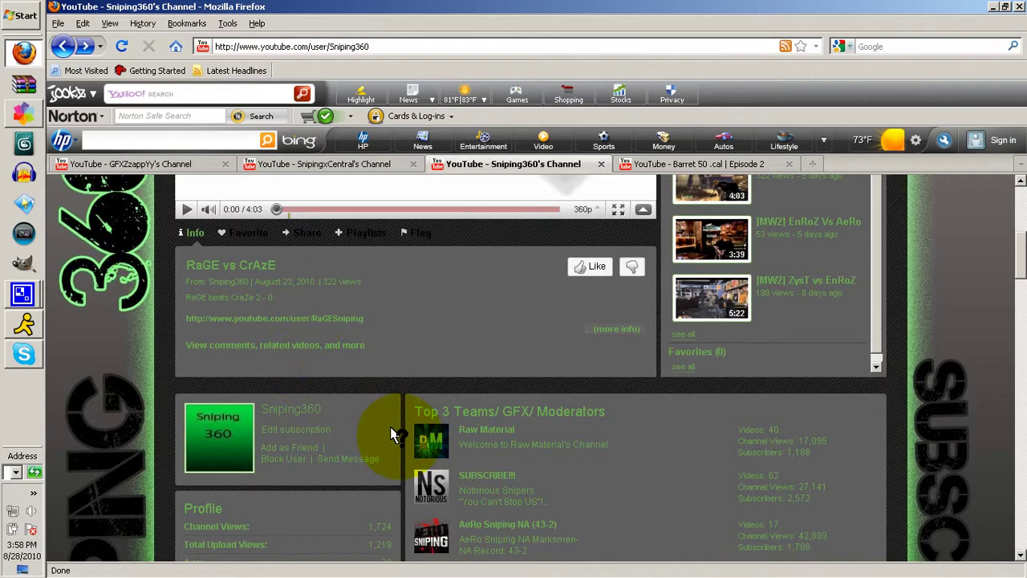
scroll(434, 431, down, 7)
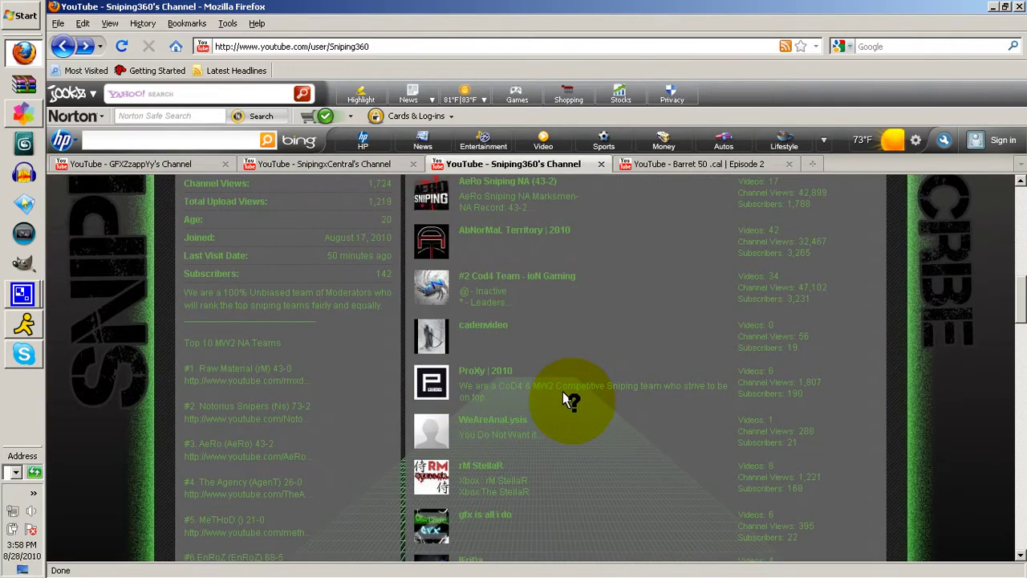
scroll(566, 399, down, 3)
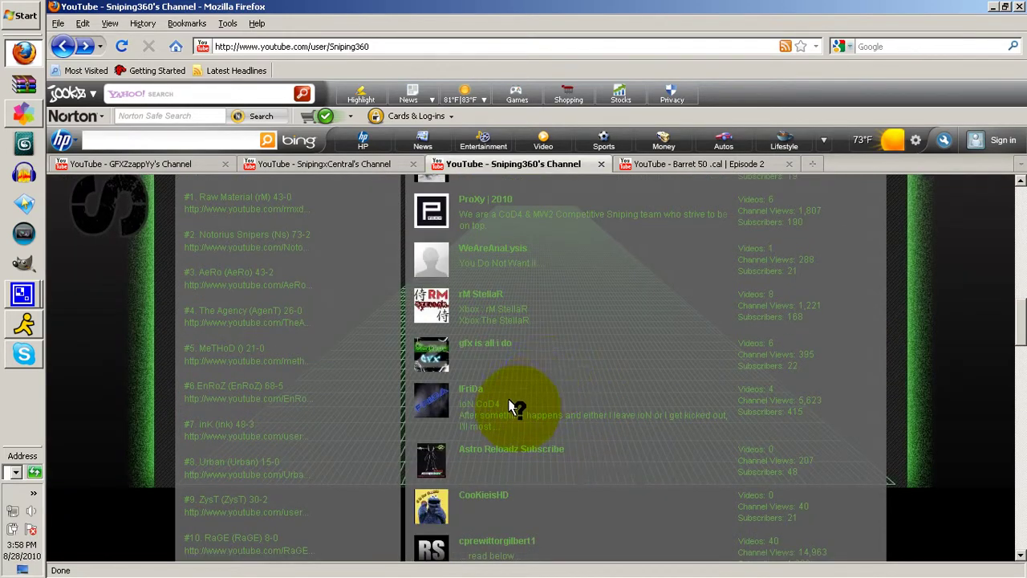
scroll(518, 411, down, 2)
Step: Finish scrolling the channel, then minimize the browser and restore the My Movie 9 project
scroll(522, 427, up, 6)
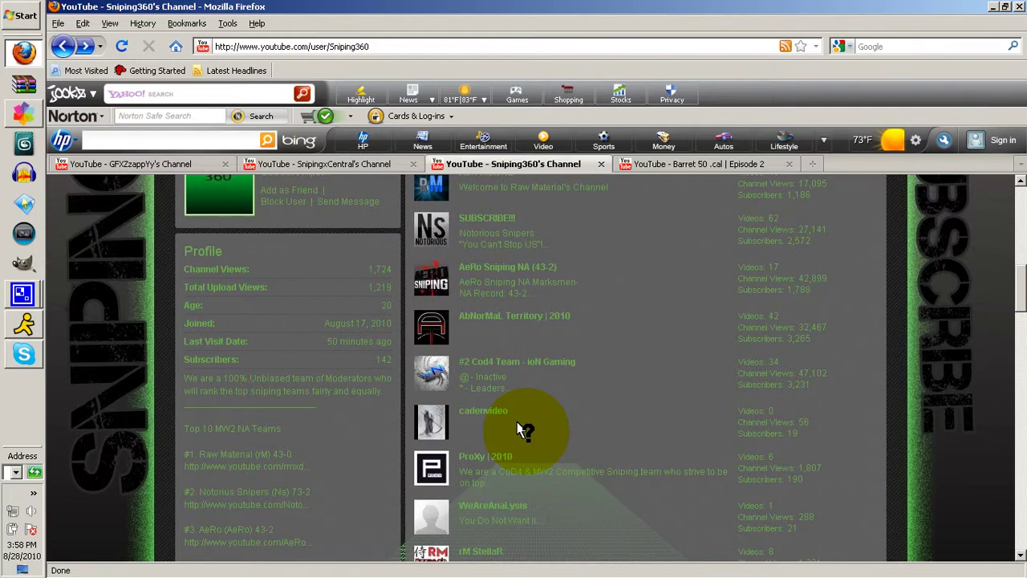
scroll(520, 431, up, 4)
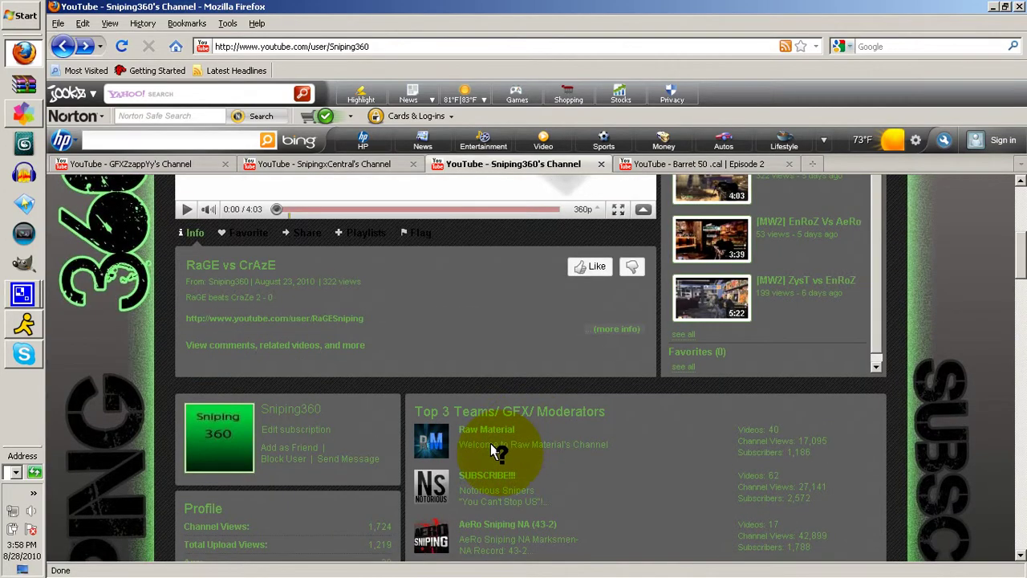
scroll(494, 450, down, 7)
scroll(494, 451, up, 6)
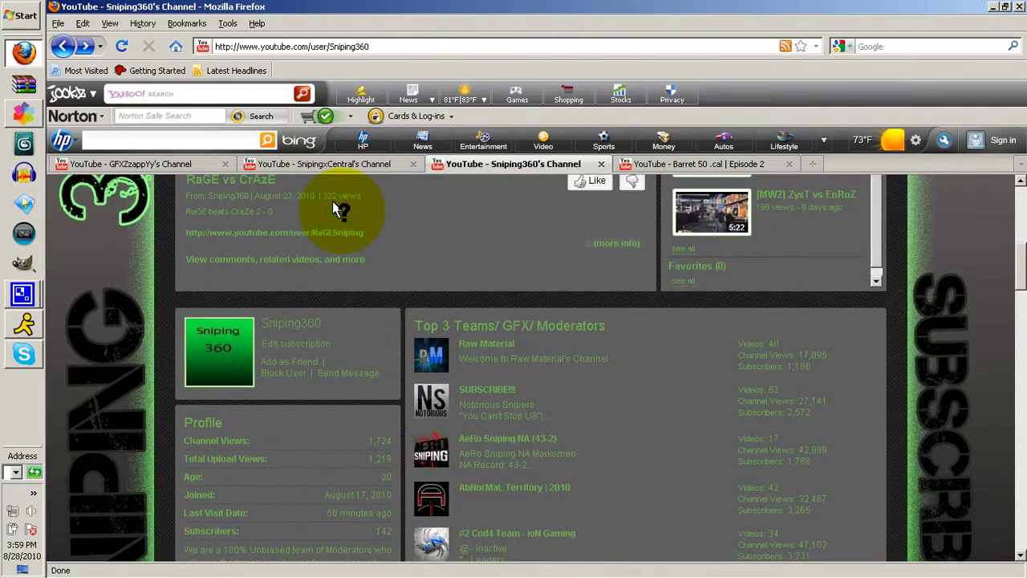
click(993, 7)
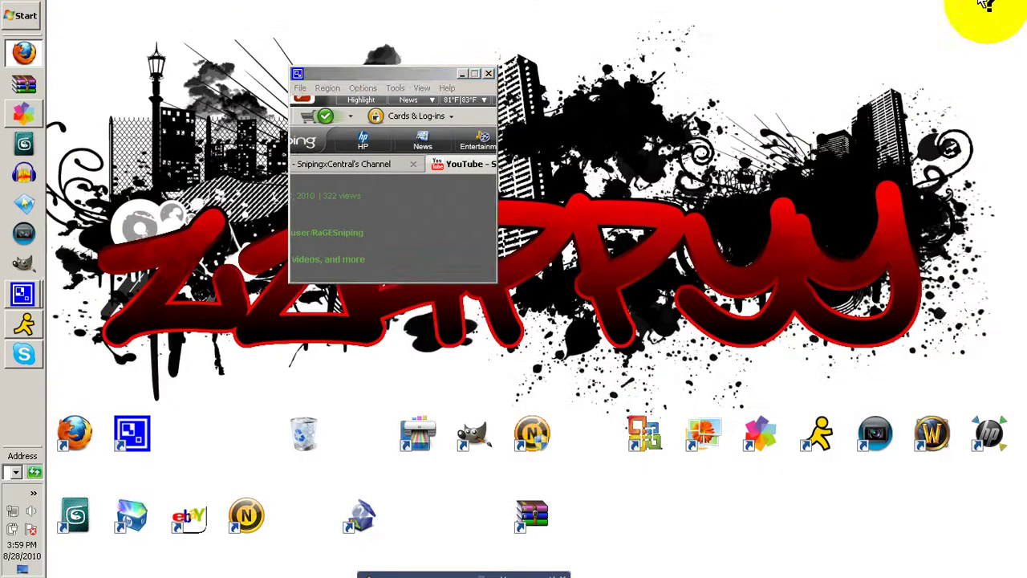
click(9, 106)
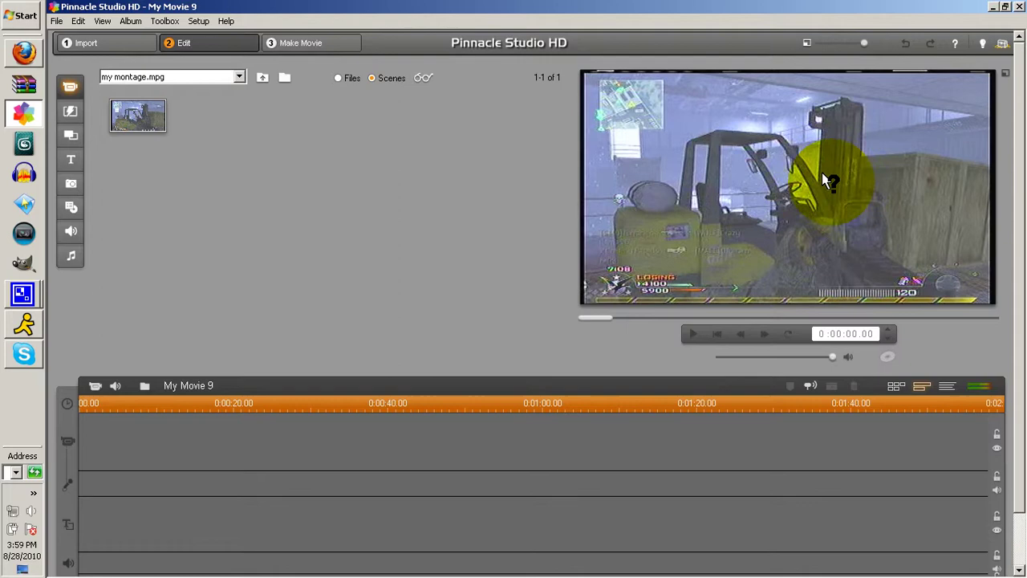
Step: Open Studio Import and set the Dazzle DVC100 video input source to composite
click(70, 41)
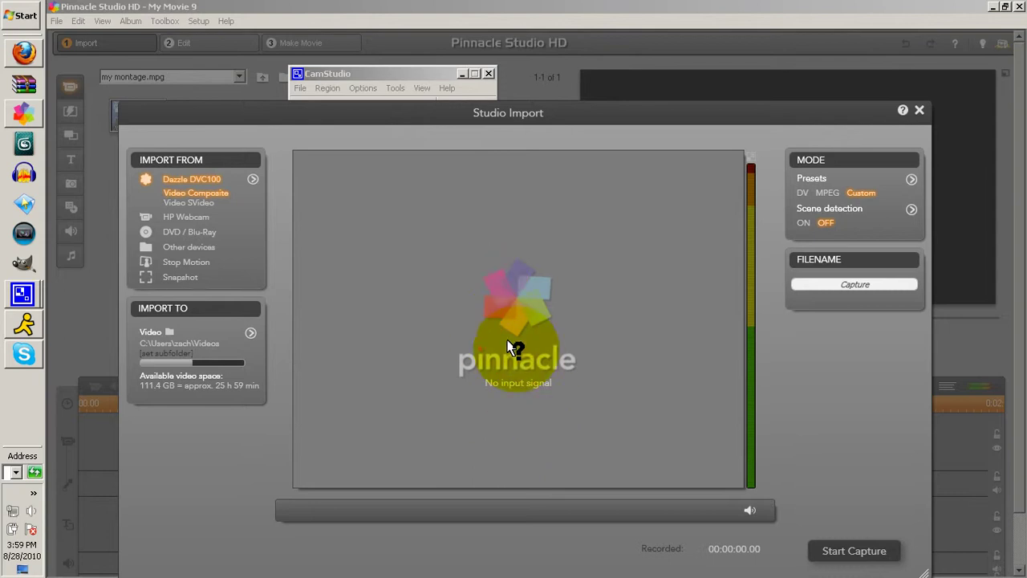
click(249, 175)
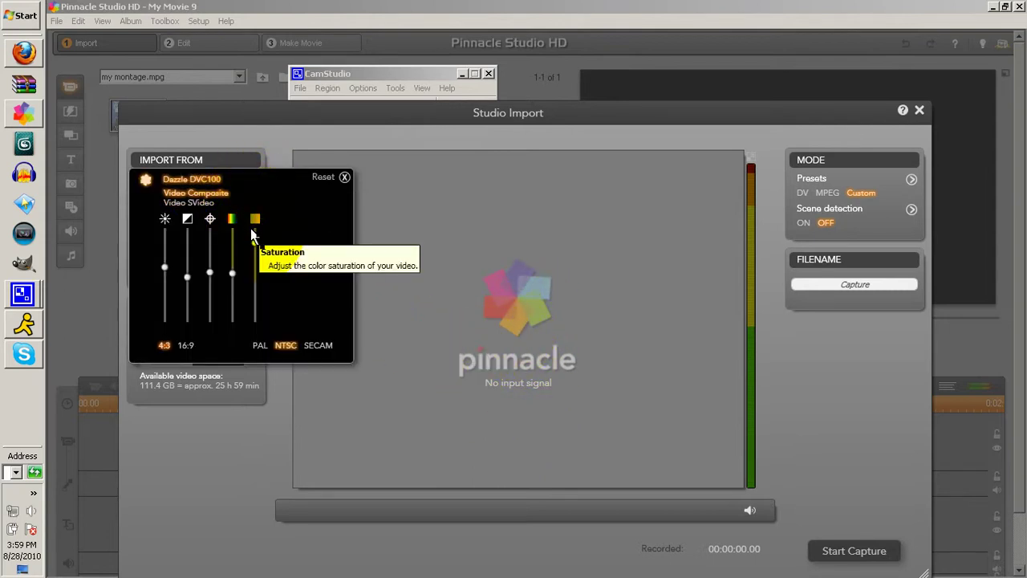
click(199, 191)
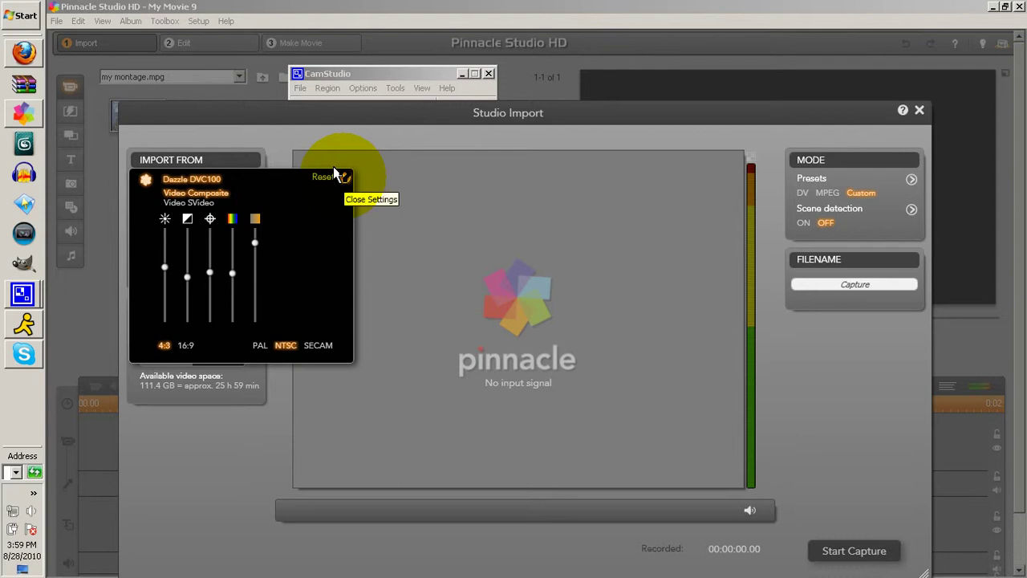
click(329, 170)
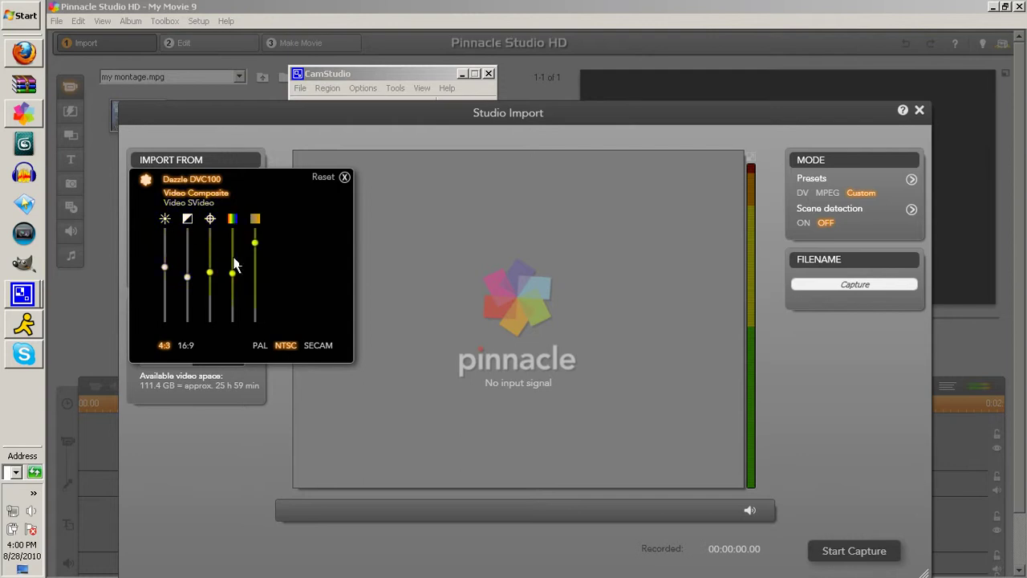
click(334, 177)
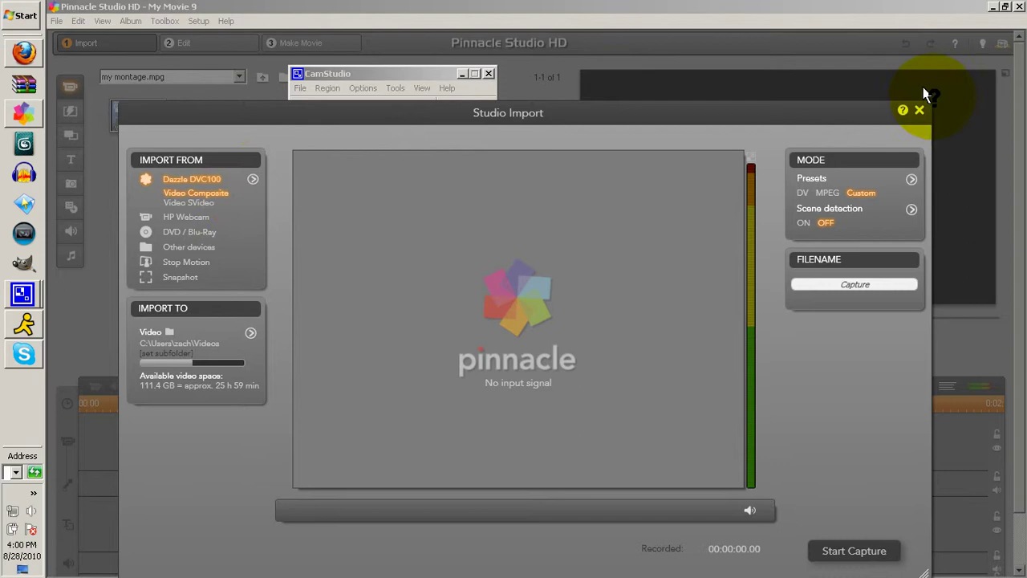
Step: Close Studio Import and show the 2D Transitions album
click(919, 105)
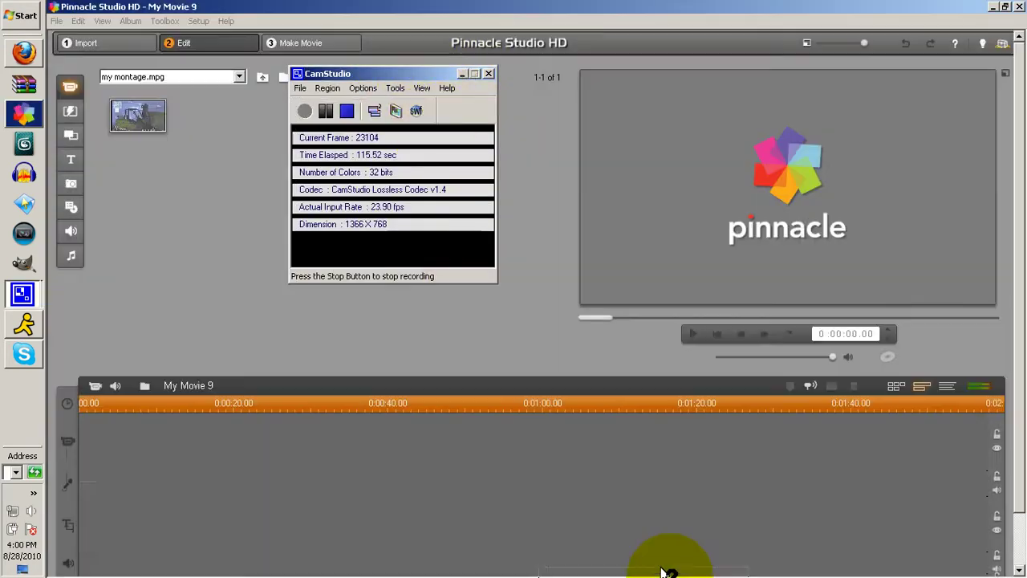
drag(659, 552, 658, 552)
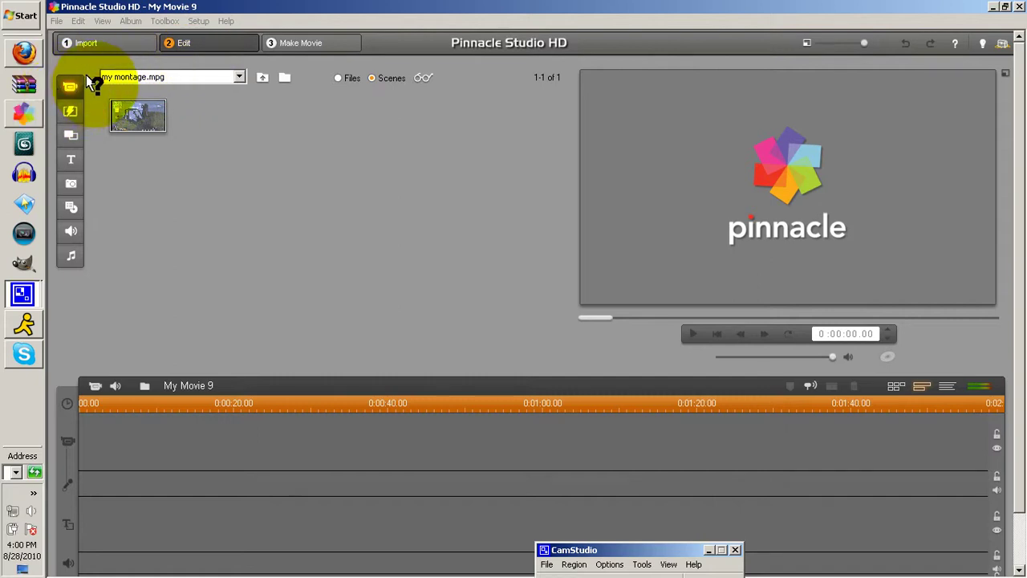
click(70, 109)
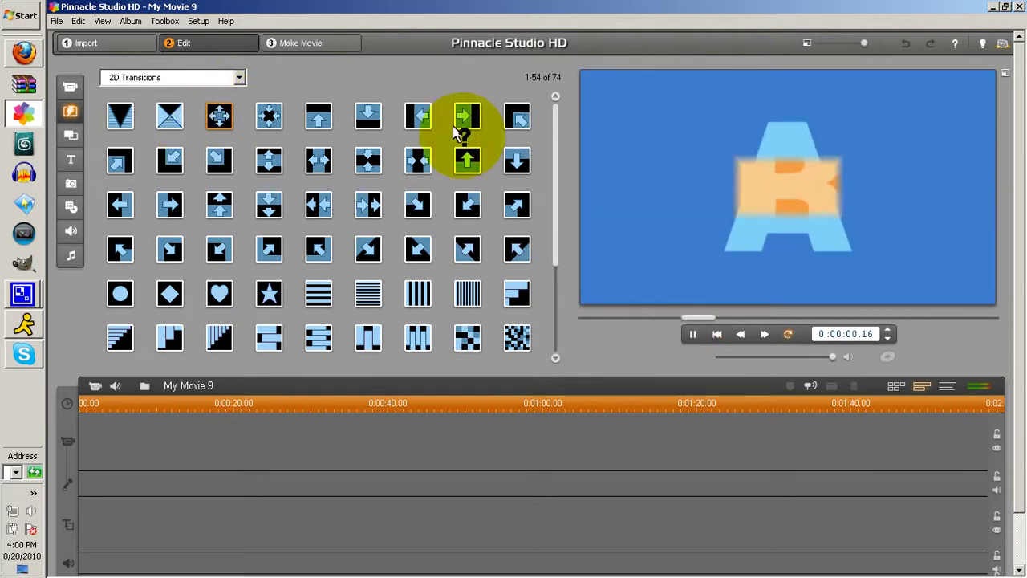
Step: Preview the strip transition, fast-forwarding and replaying its A-to-B preview
click(514, 291)
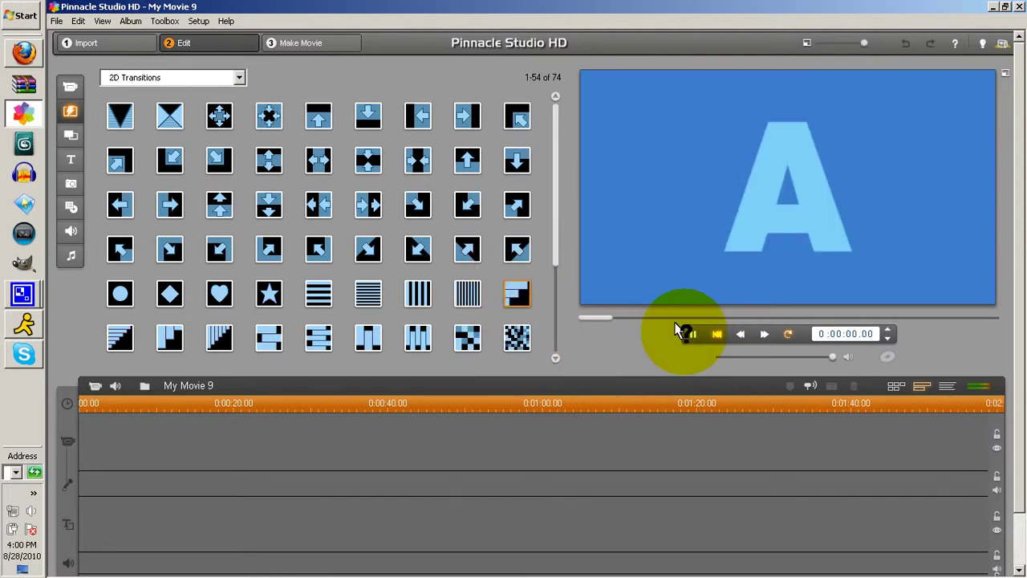
click(765, 334)
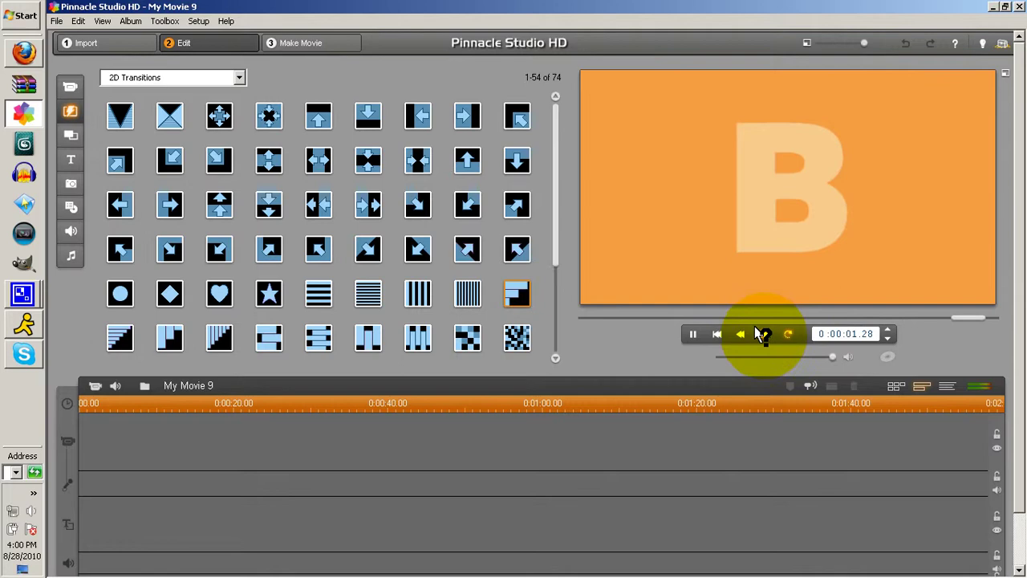
click(688, 252)
click(790, 333)
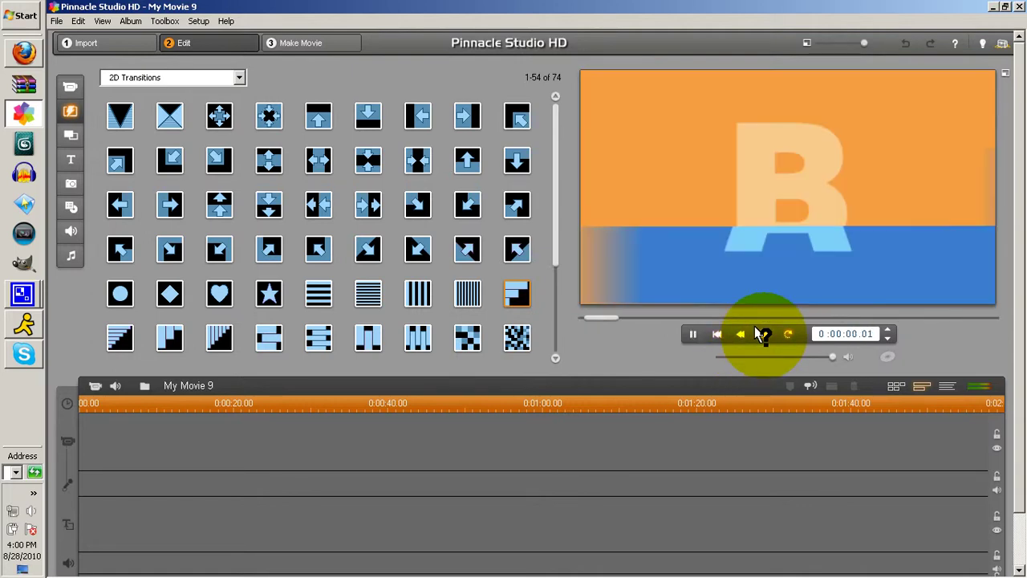
Step: Preview a Flying Windows transition, then switch the transitions album to the Fun Pack collection
click(70, 110)
click(233, 77)
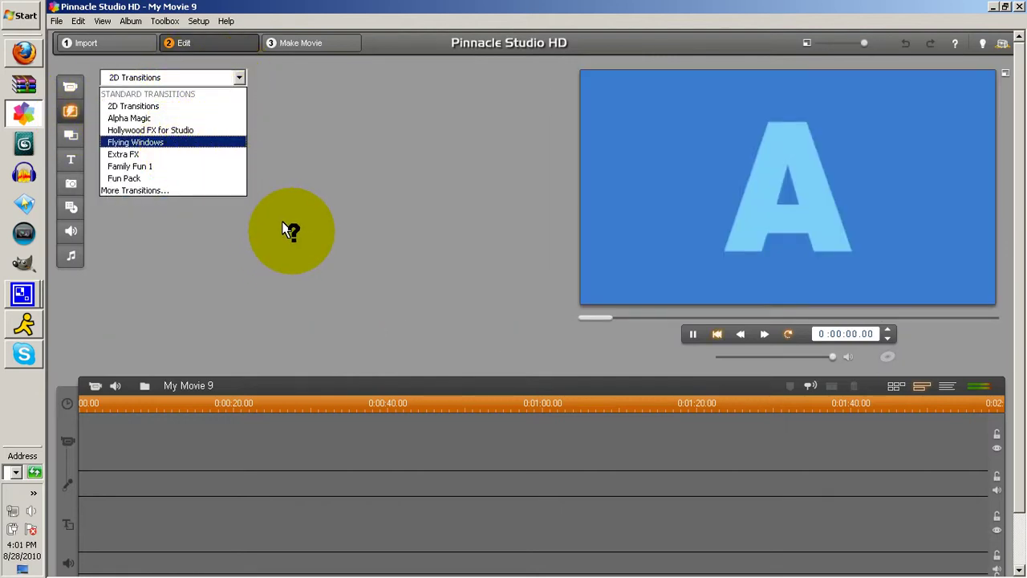
click(161, 143)
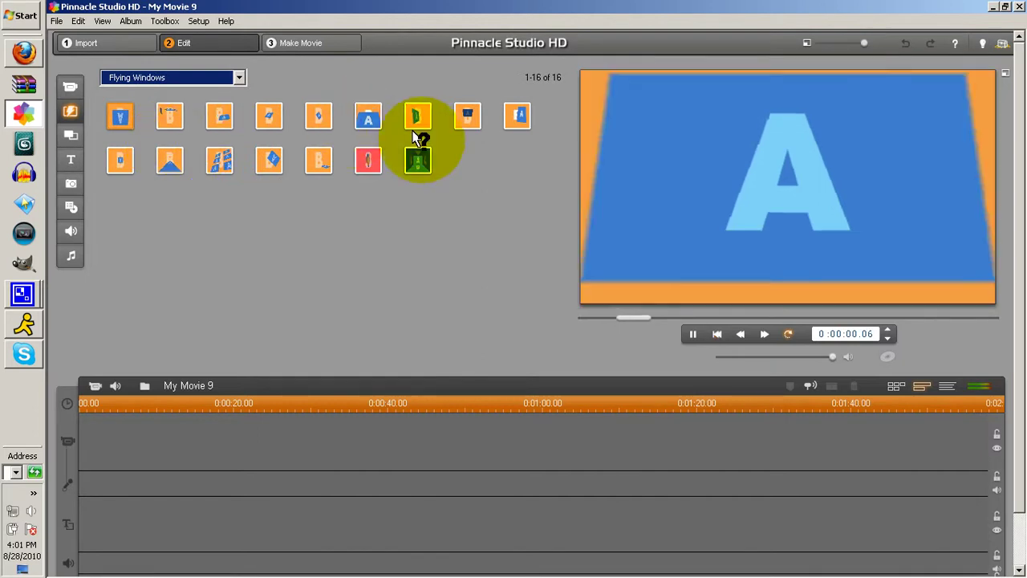
click(502, 115)
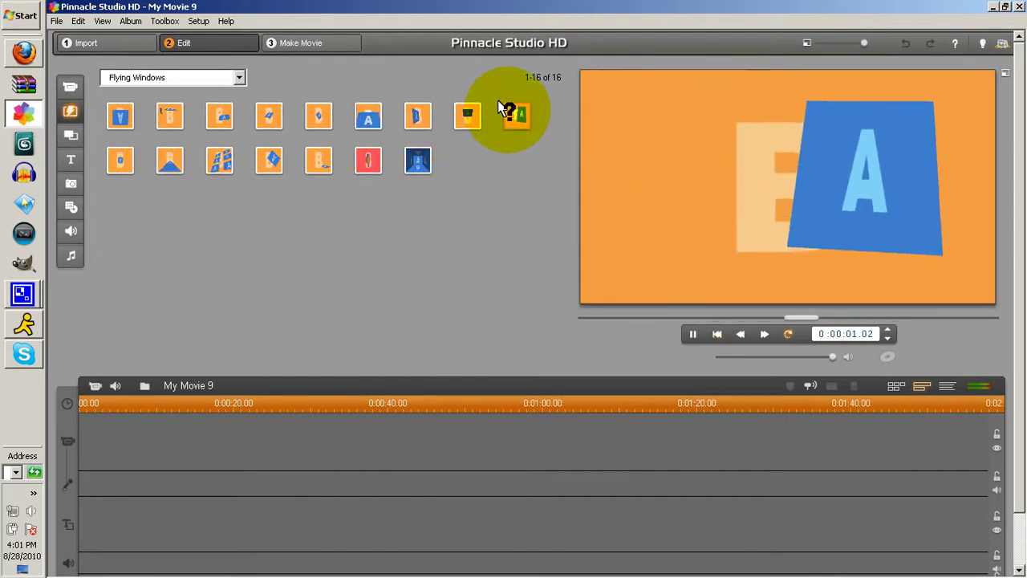
click(238, 77)
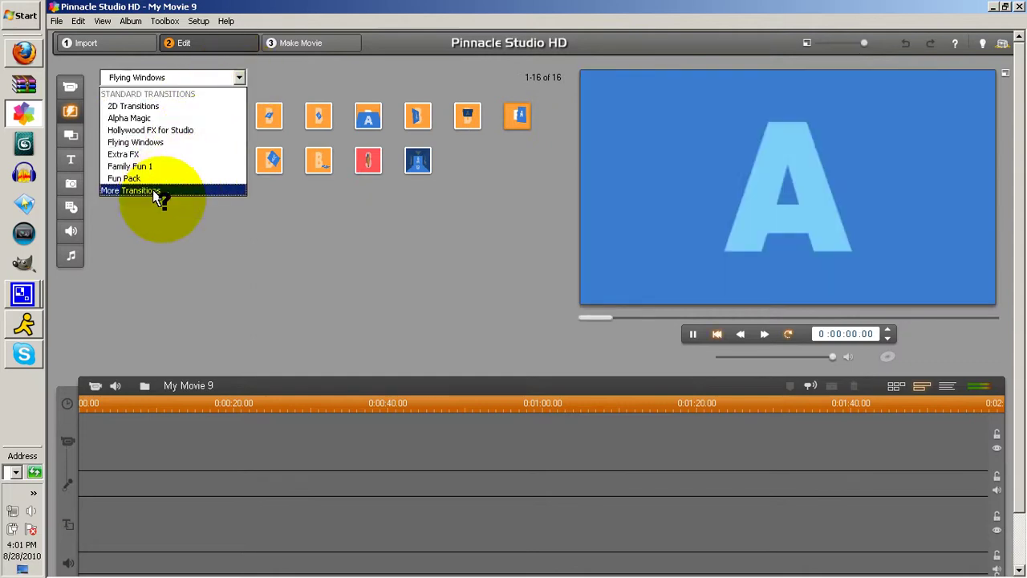
click(152, 177)
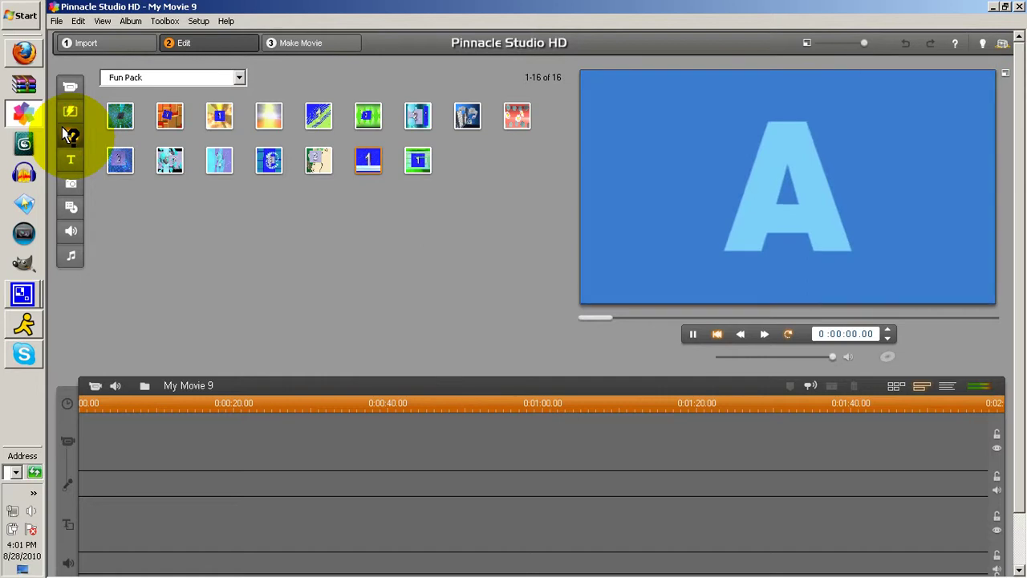
Step: Select the first Extreme montage theme, switch to the Sports theme set, then show the titles album
click(69, 134)
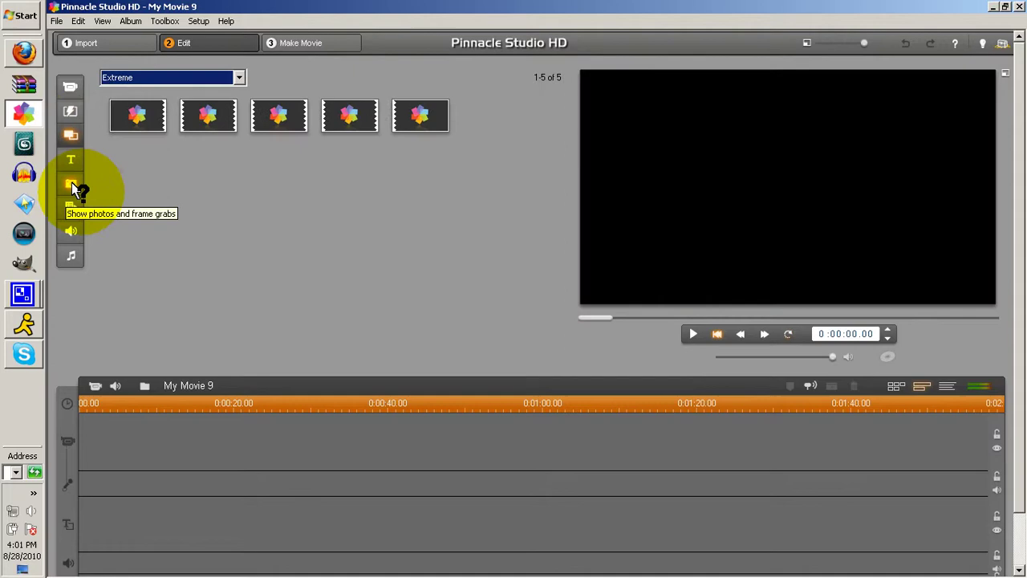
click(156, 119)
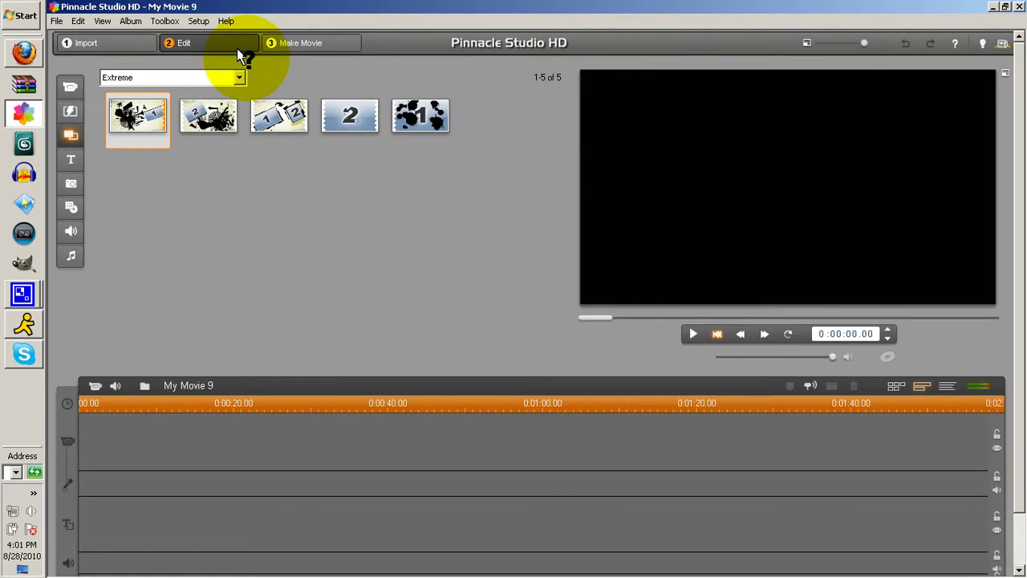
click(238, 77)
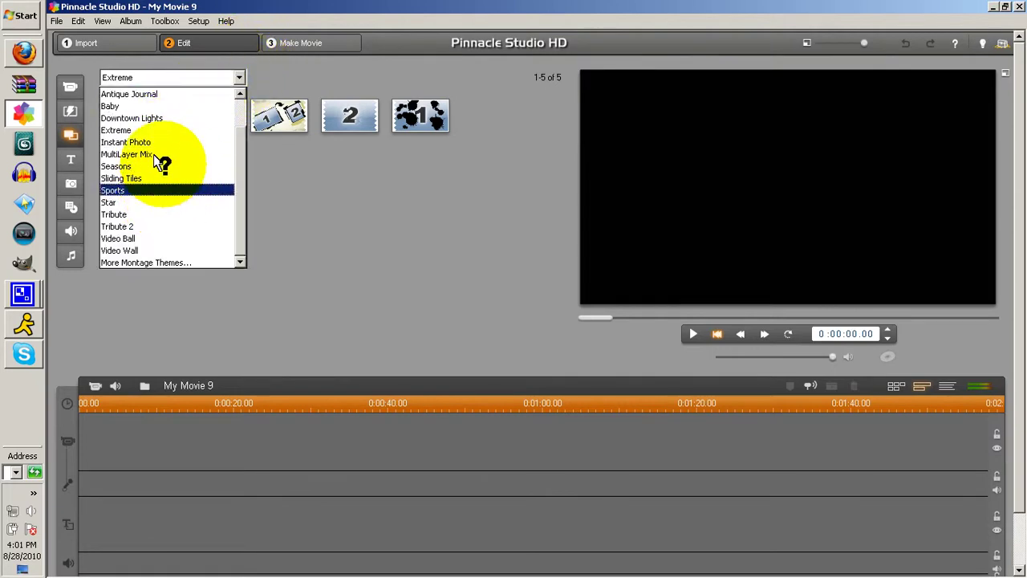
key(Return)
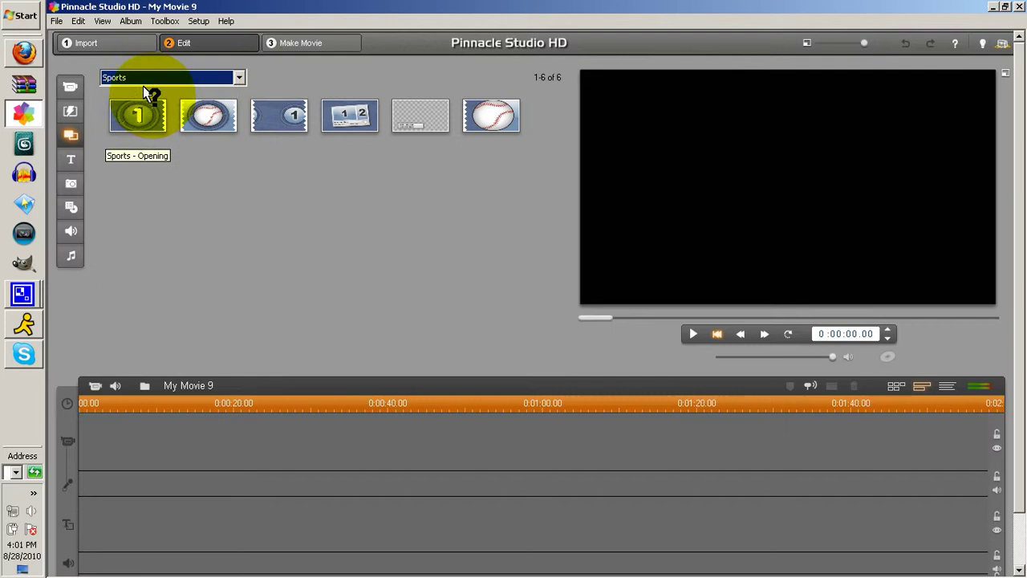
click(67, 150)
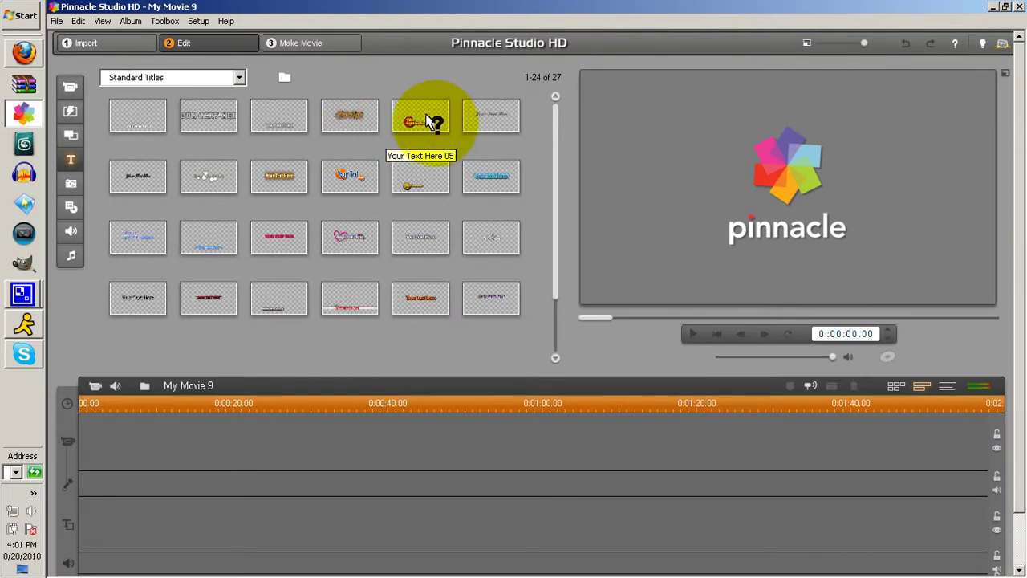
Step: Add the 'Your Text Here 05' title at the start of the title track
mouse_move(423, 121)
mouse_down()
mouse_move(150, 571)
mouse_move(407, 126)
mouse_up()
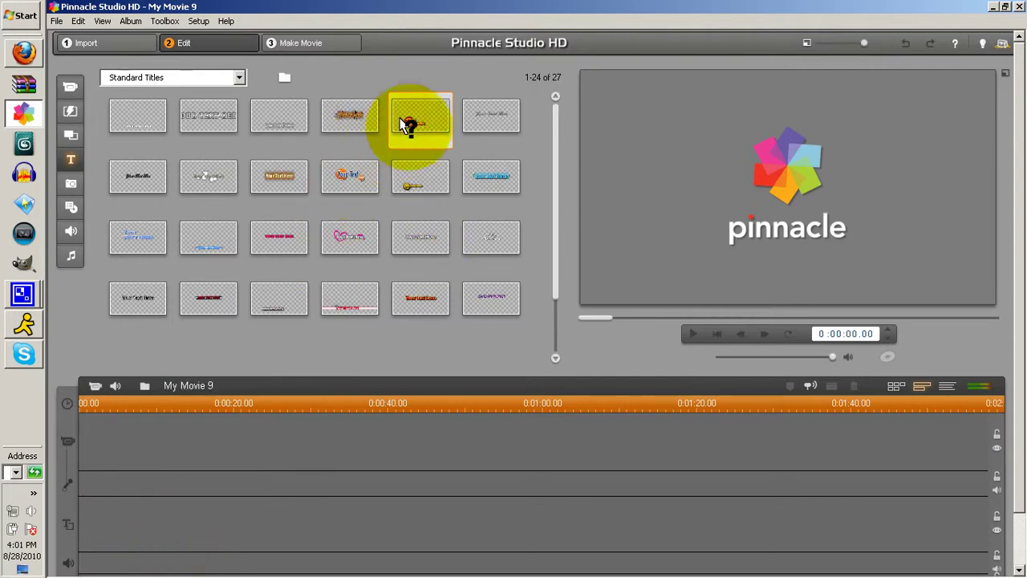
click(411, 120)
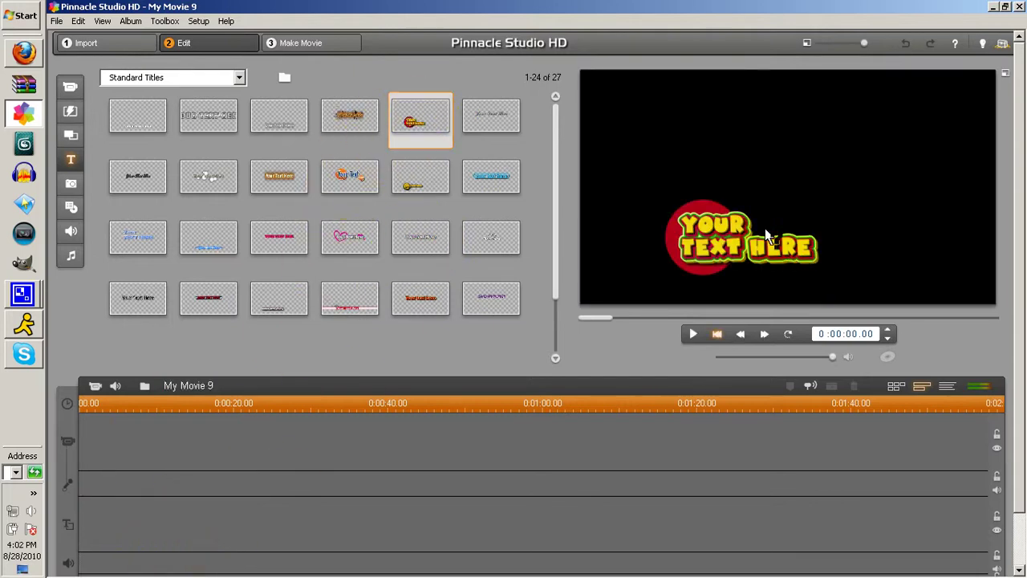
click(415, 120)
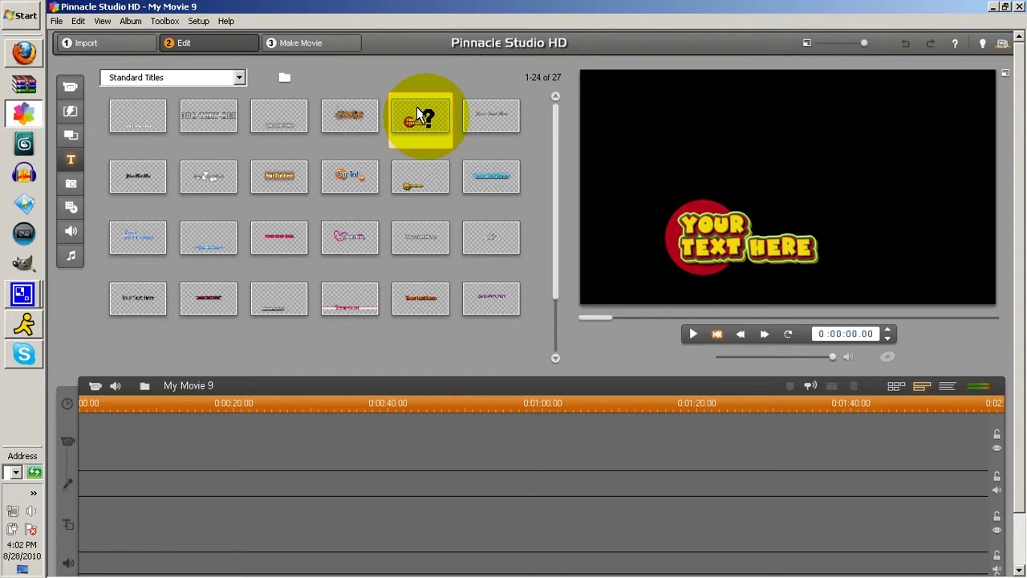
drag(500, 172, 176, 541)
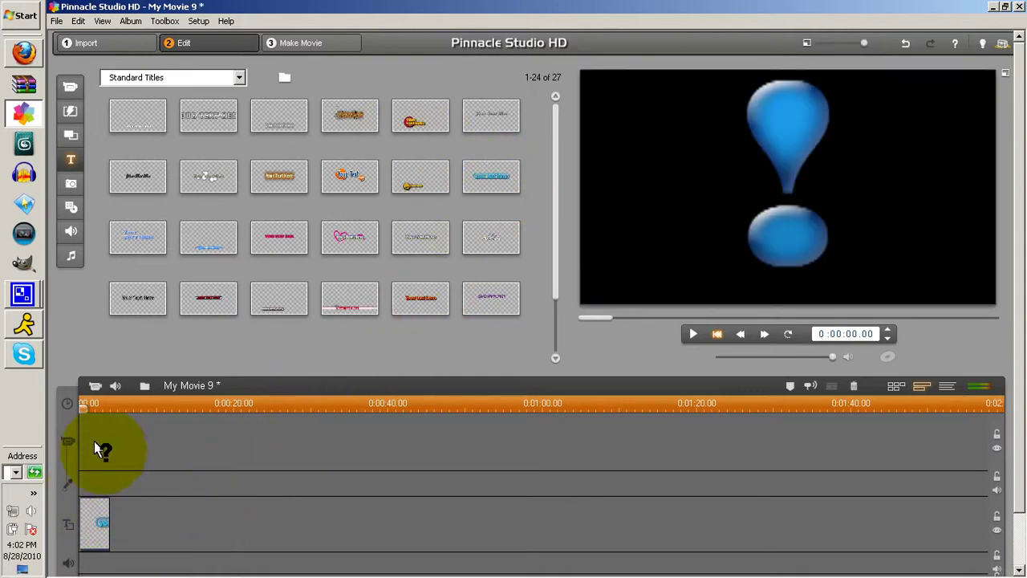
Step: Play the movie from the start, then delete the title clip from the timeline
click(688, 334)
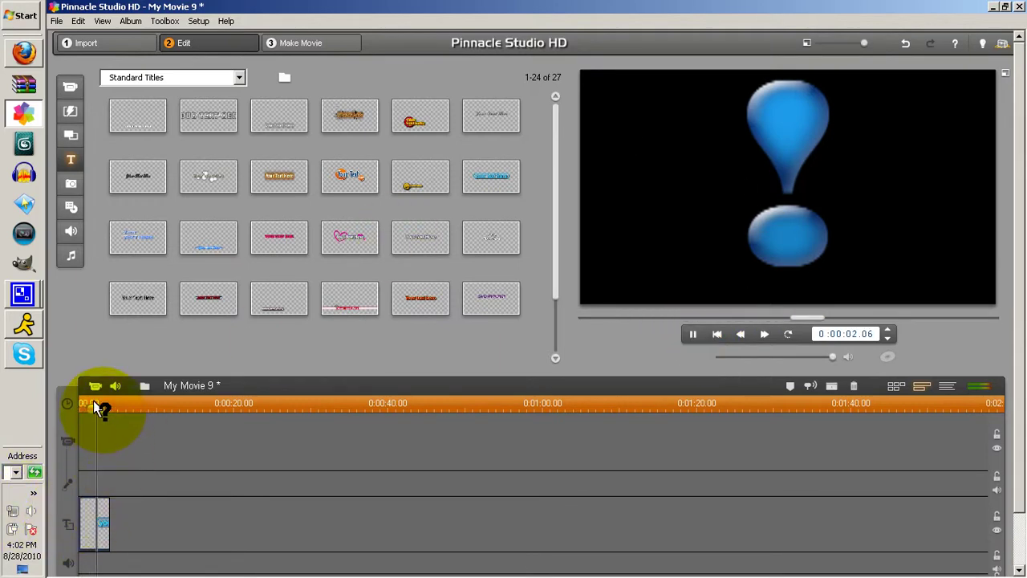
drag(101, 413, 51, 408)
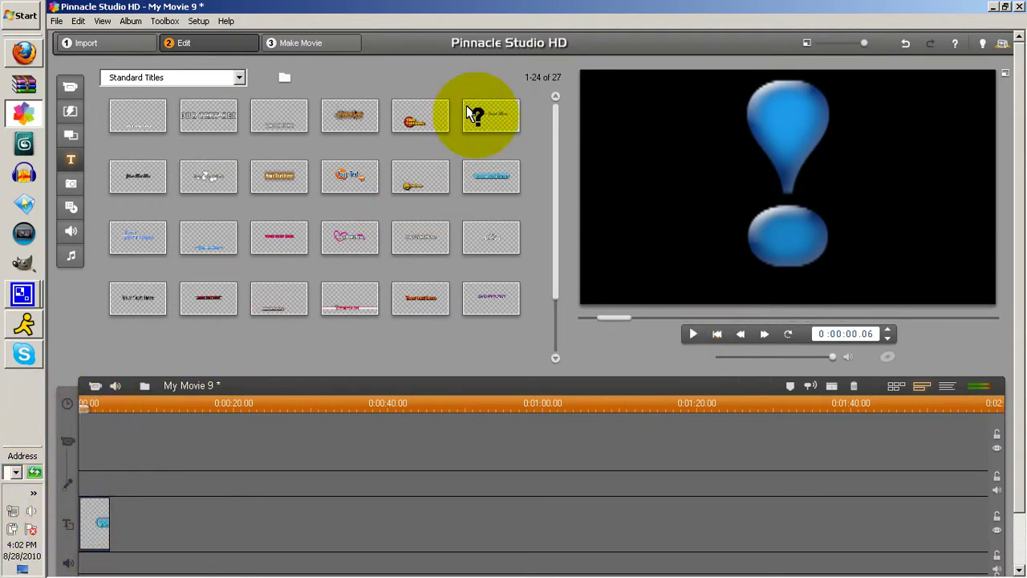
right_click(84, 540)
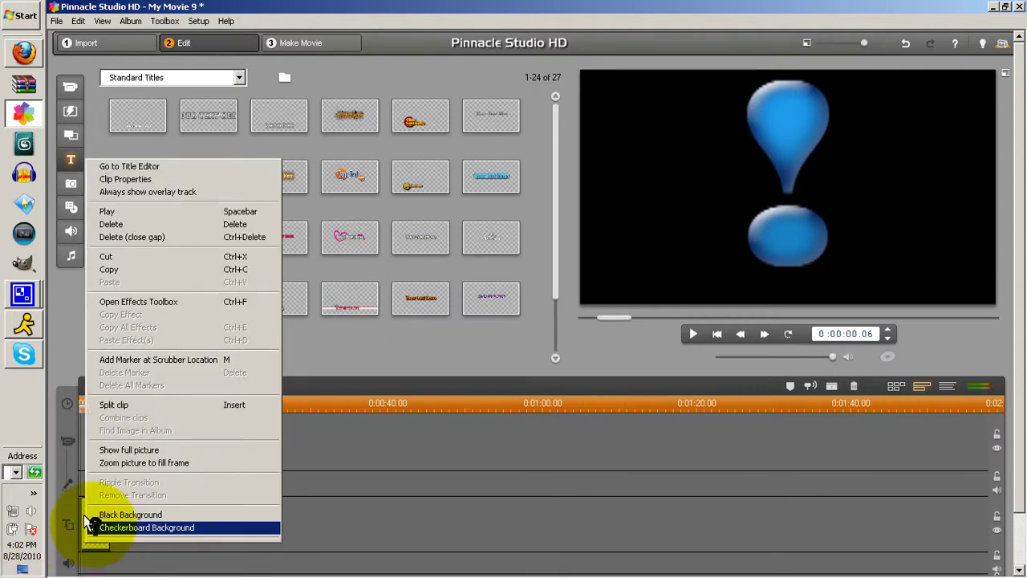
click(113, 224)
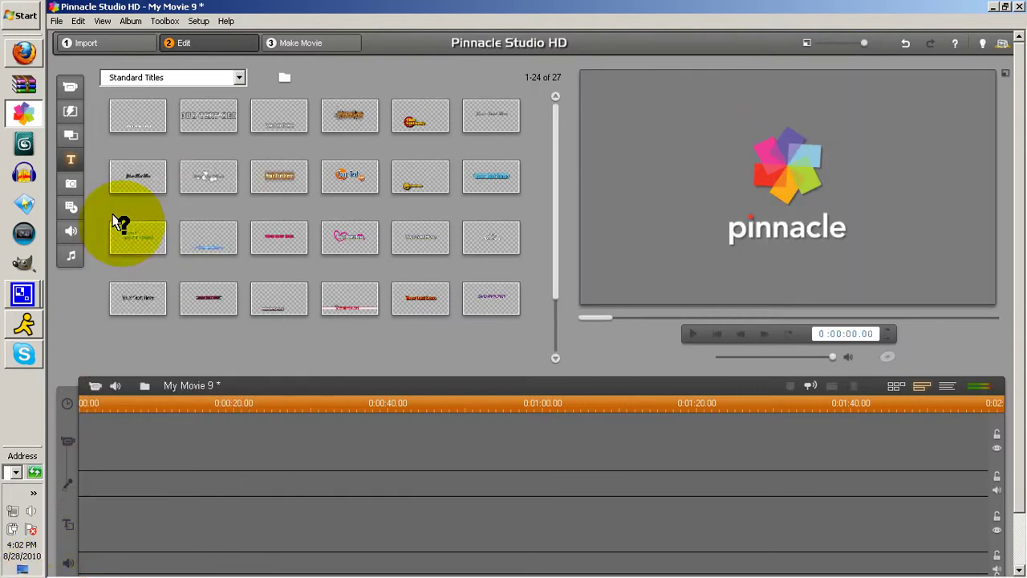
Step: Switch the album to still pictures, then look over the Standard Menus disc menu templates
click(69, 182)
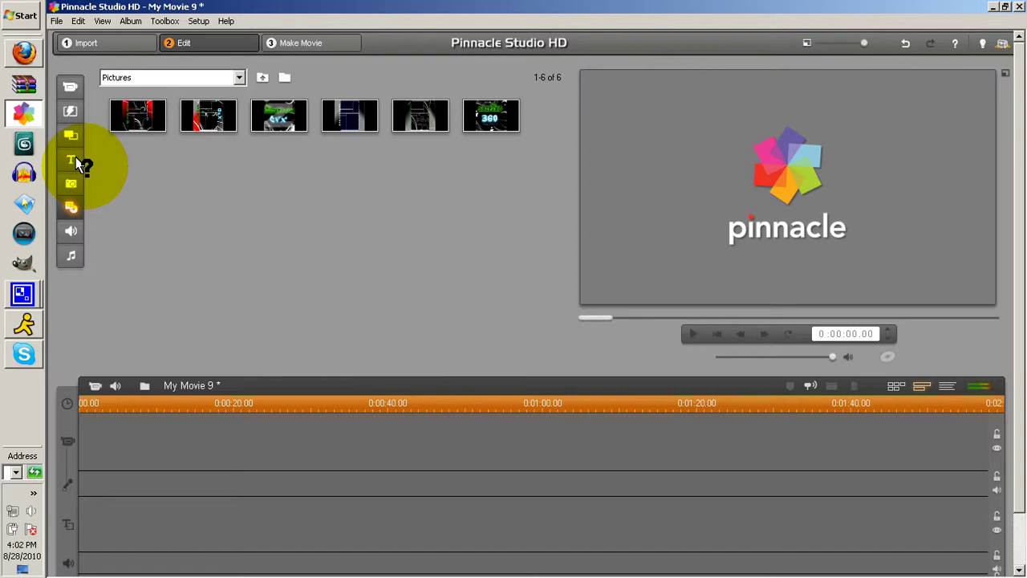
click(78, 163)
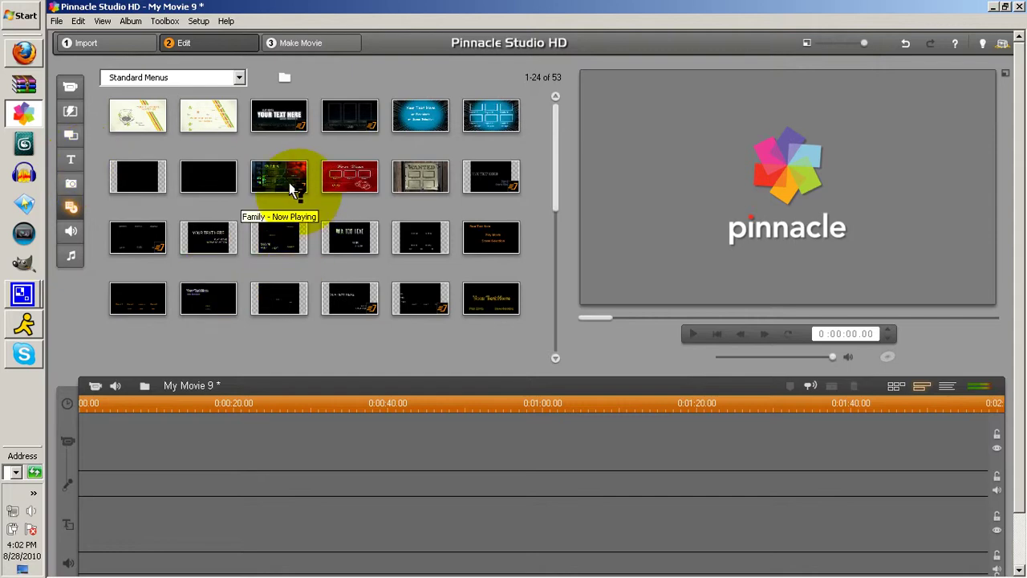
click(241, 76)
click(231, 76)
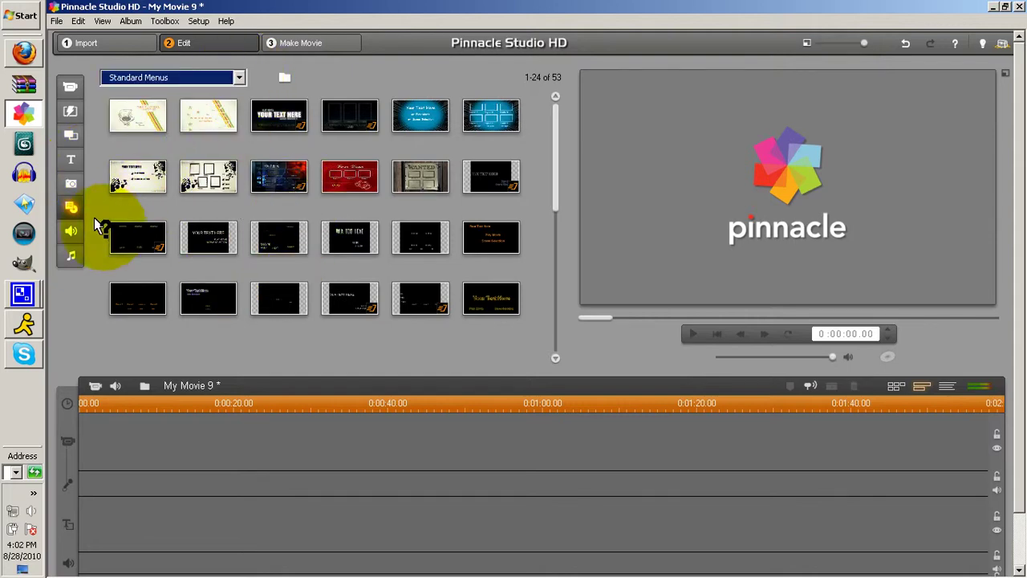
Step: Open the video toolbox and visit the Themes, Title, Disc Menu, Grab Frame and SmartMovie tools
click(92, 384)
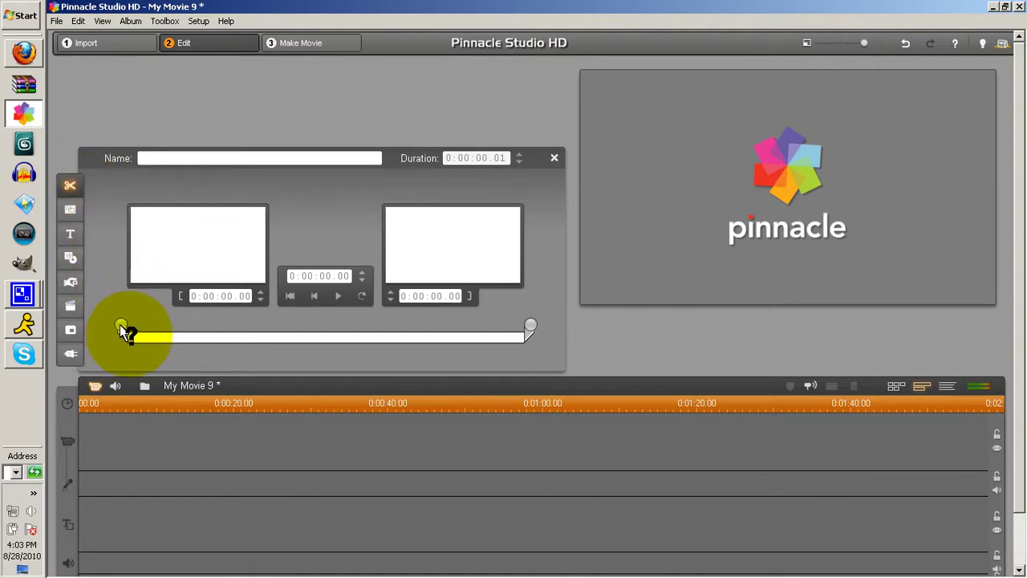
click(64, 200)
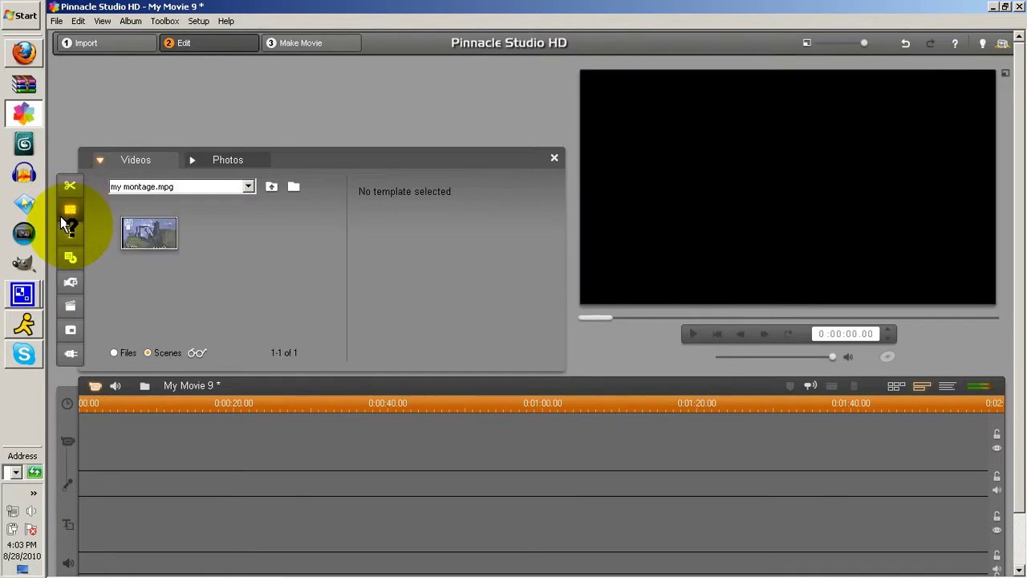
click(78, 231)
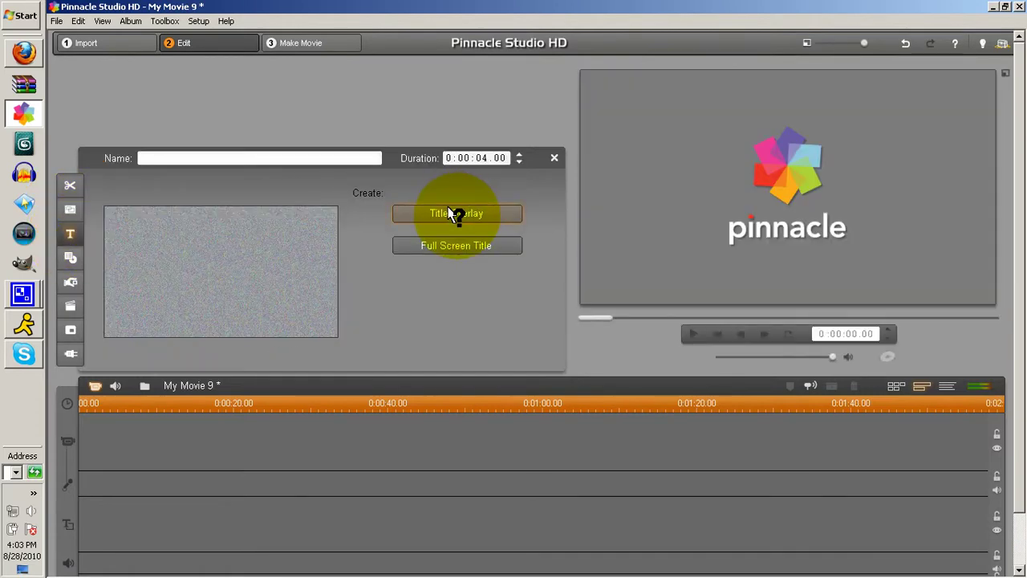
click(71, 257)
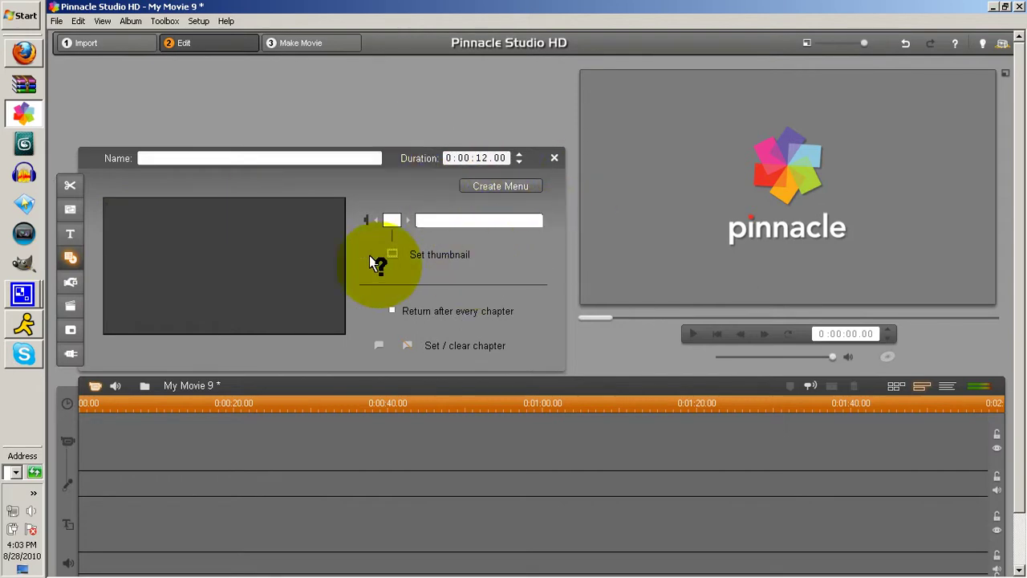
click(71, 281)
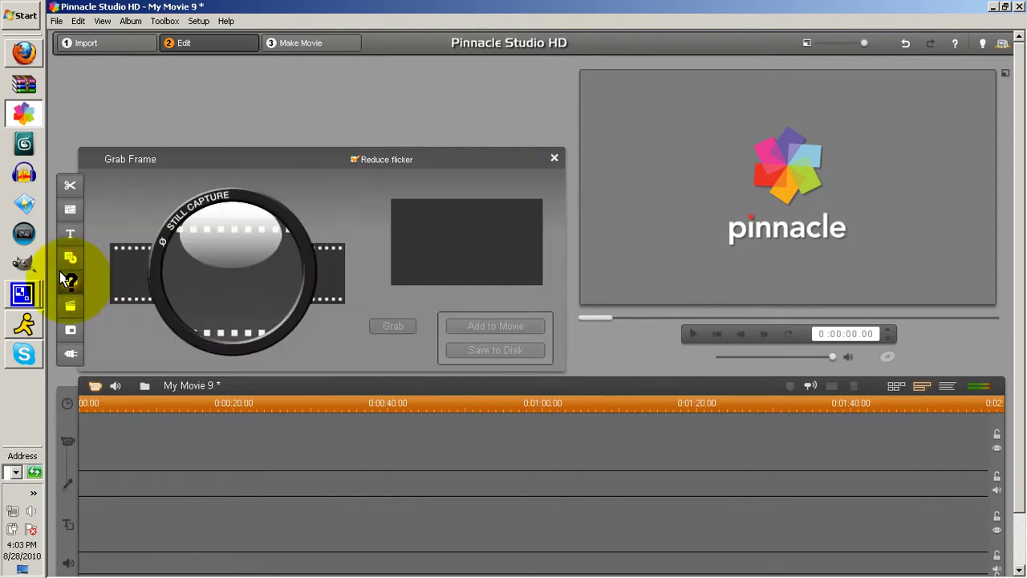
click(71, 306)
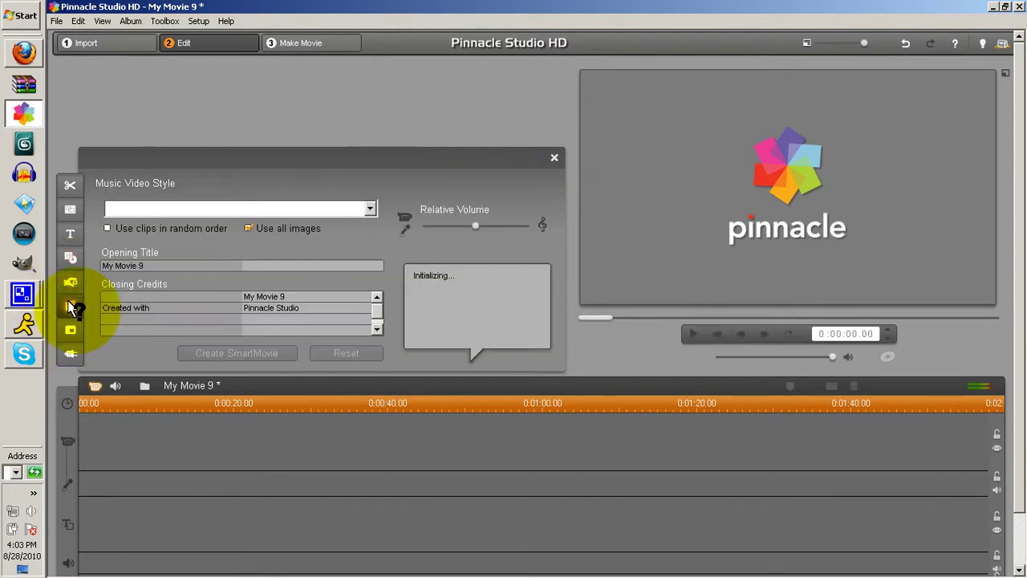
Step: List the video effects, view Studio Ultimate RTFx, then return to Studio HD RTFx
click(71, 352)
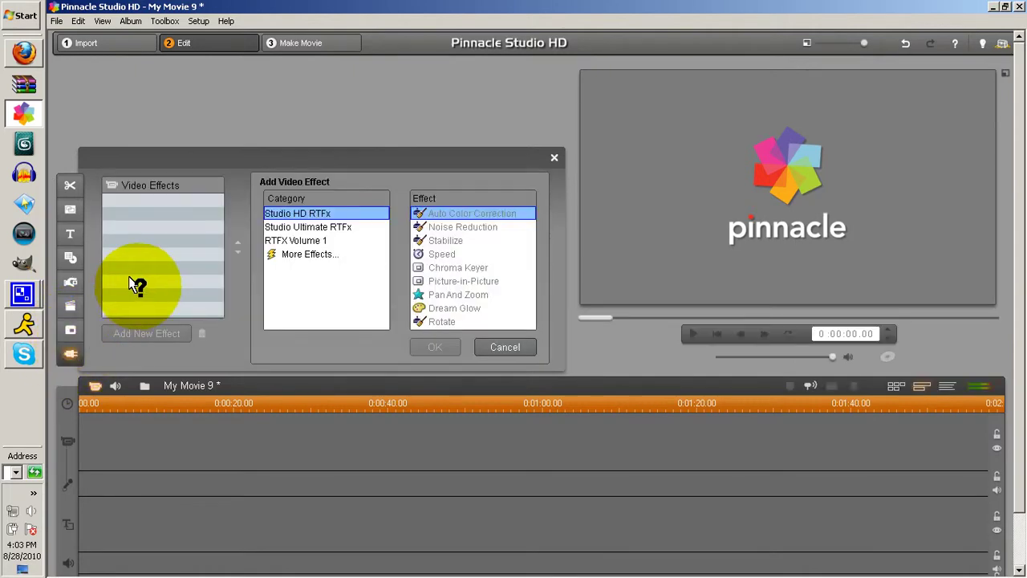
click(321, 228)
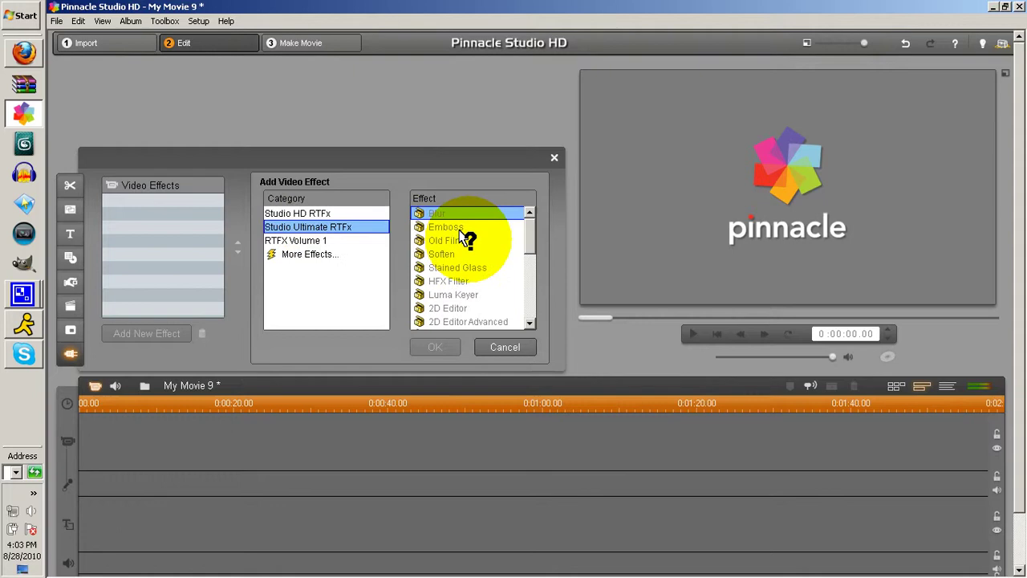
click(337, 213)
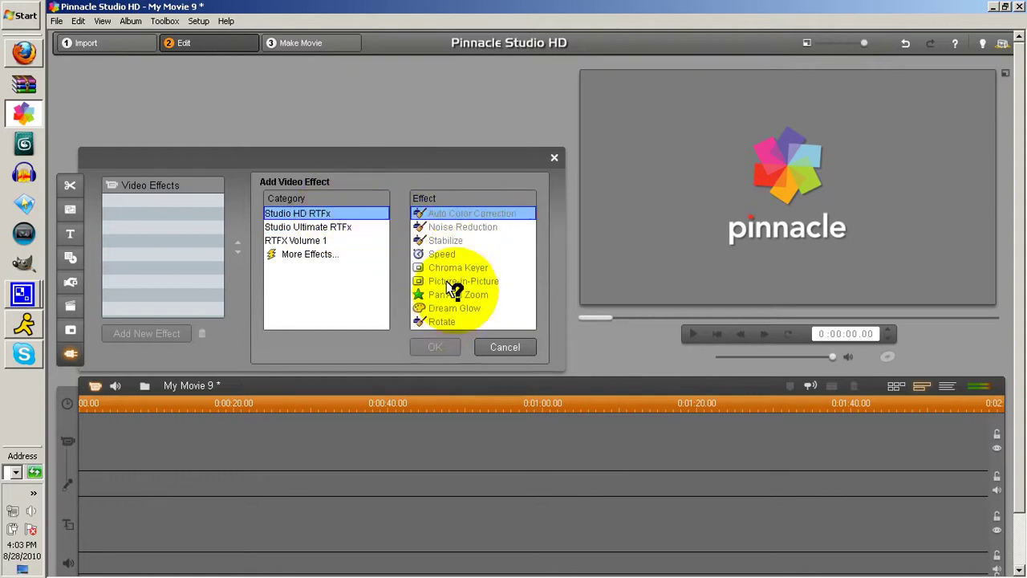
Step: Close the effects panel and place my montage.mpg on the video track
click(553, 157)
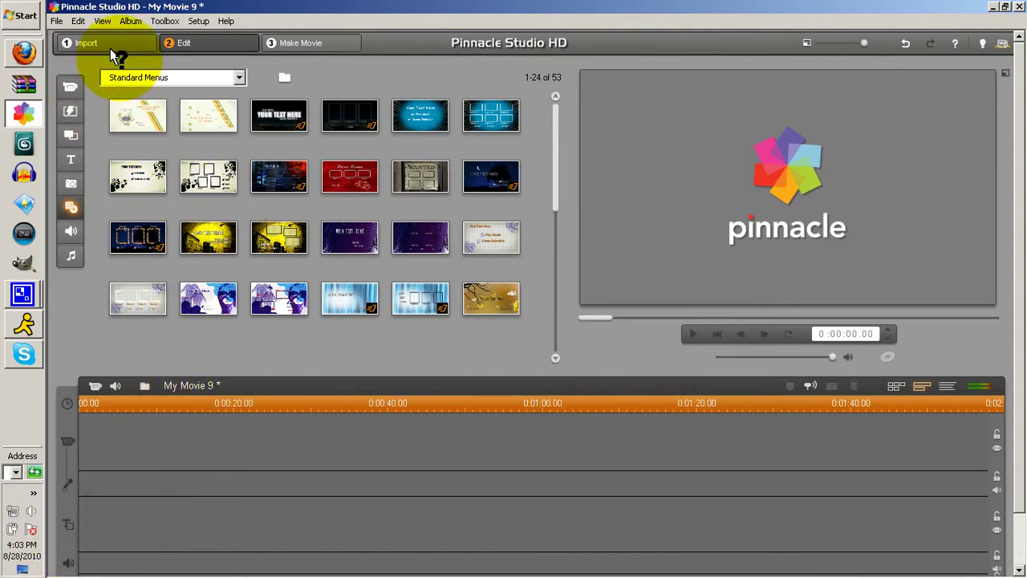
click(69, 87)
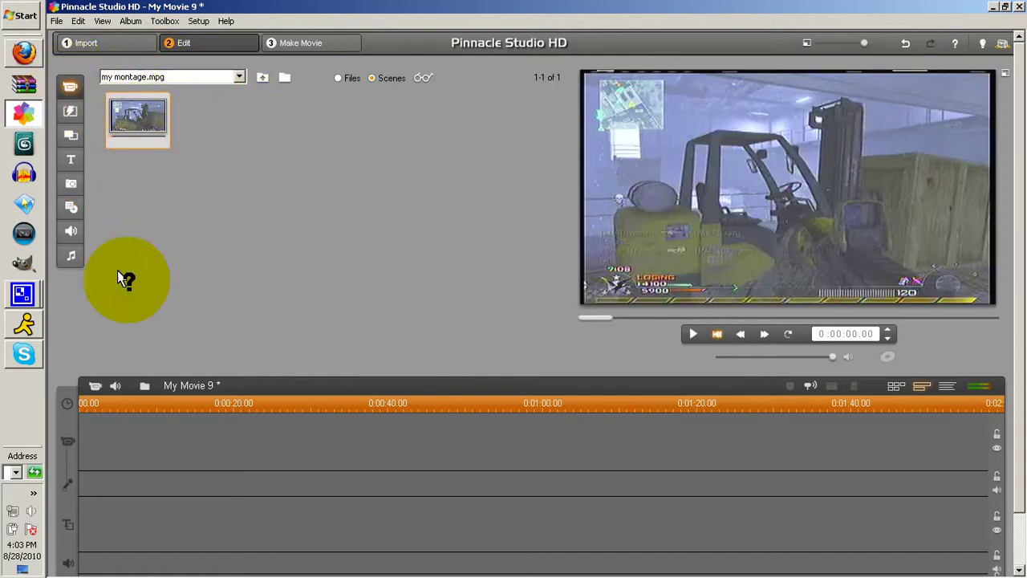
drag(118, 278, 101, 438)
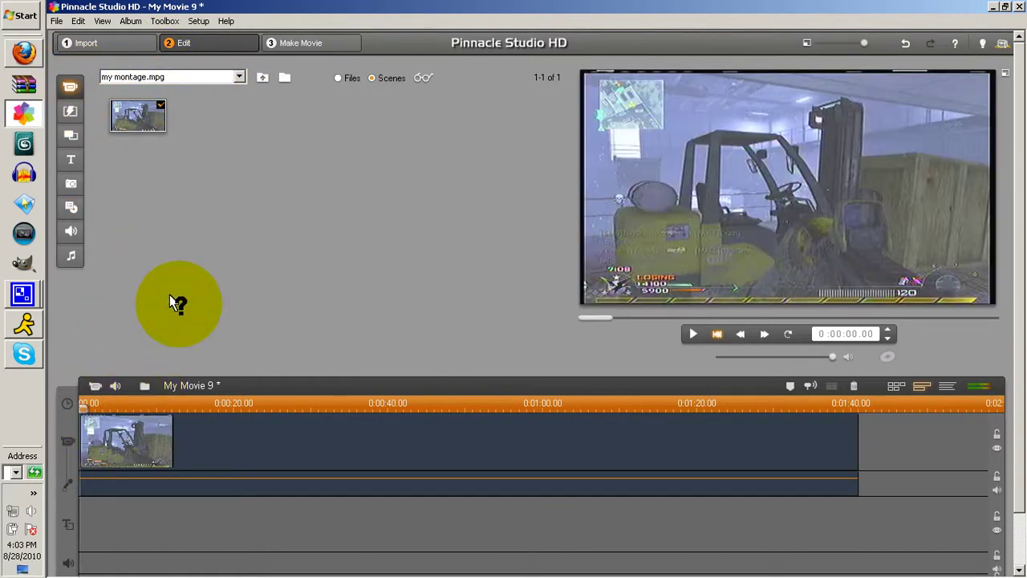
Step: Play and stop the montage, minimize Pinnacle Studio, and move CamStudio's window to the upper middle
click(680, 327)
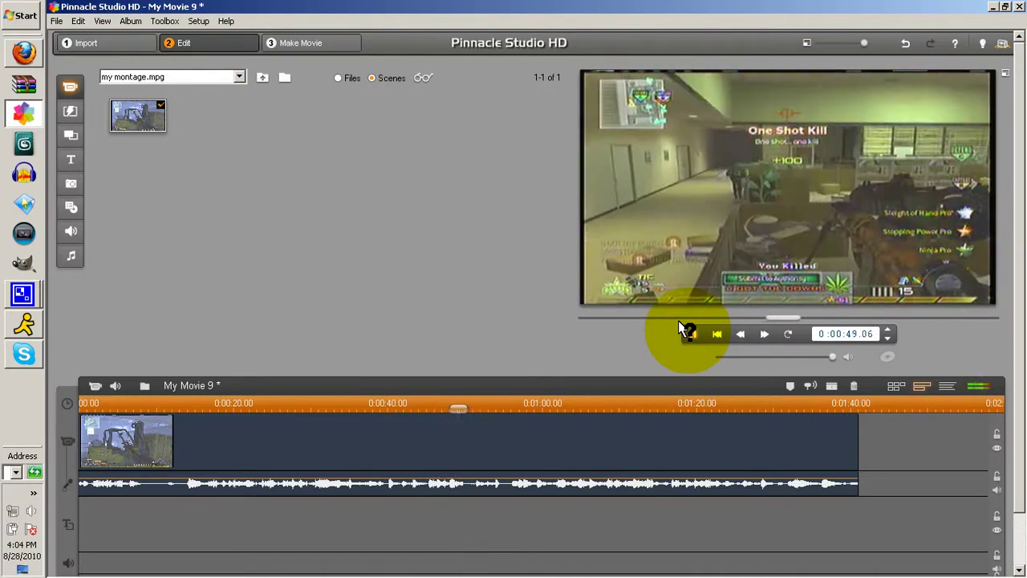
click(681, 329)
click(993, 7)
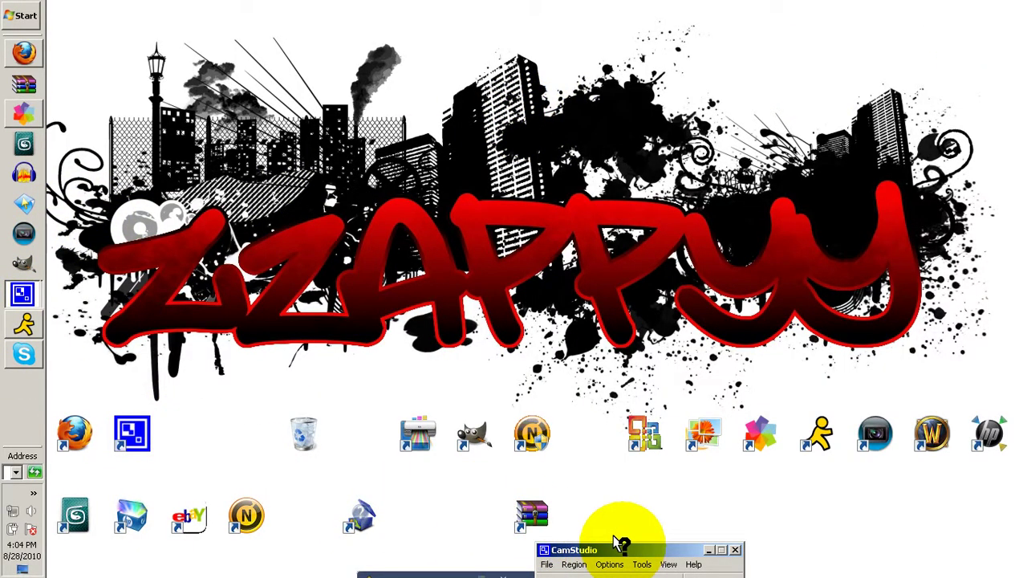
drag(618, 542, 574, 122)
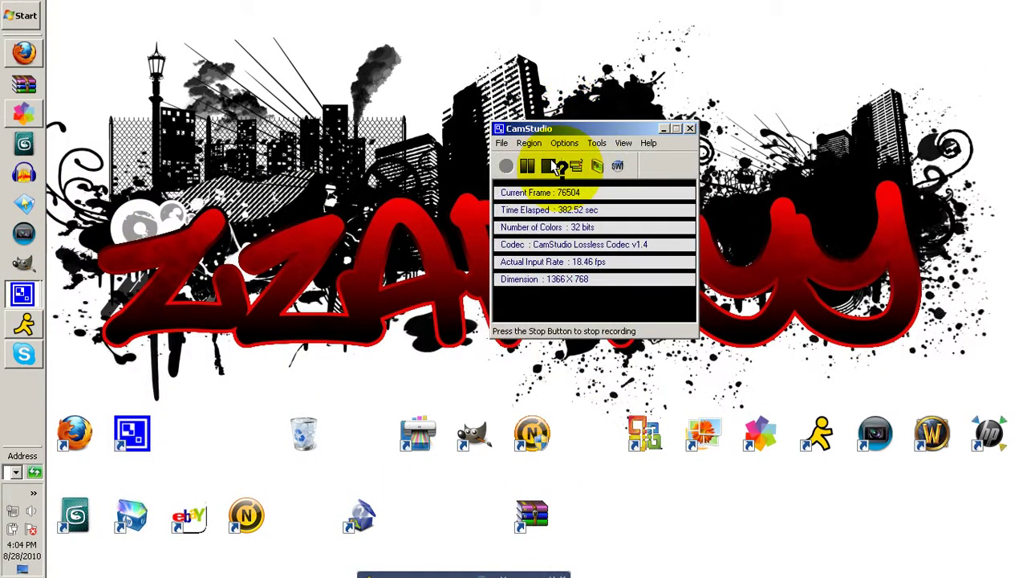